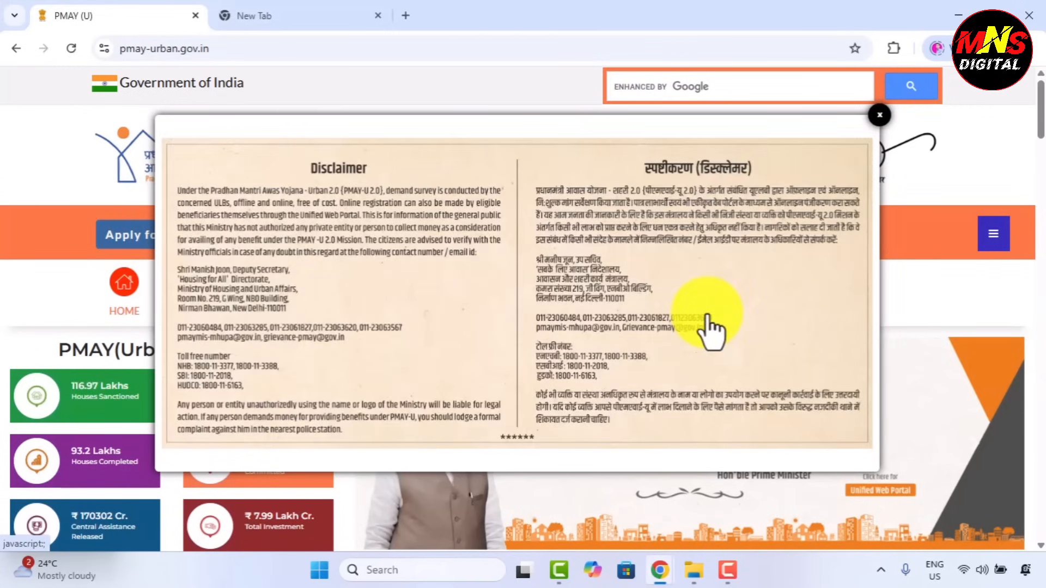
Dismiss the disclaimer and open the Apply for PMAY-U 2.0 instructions for the user
left_click(879, 119)
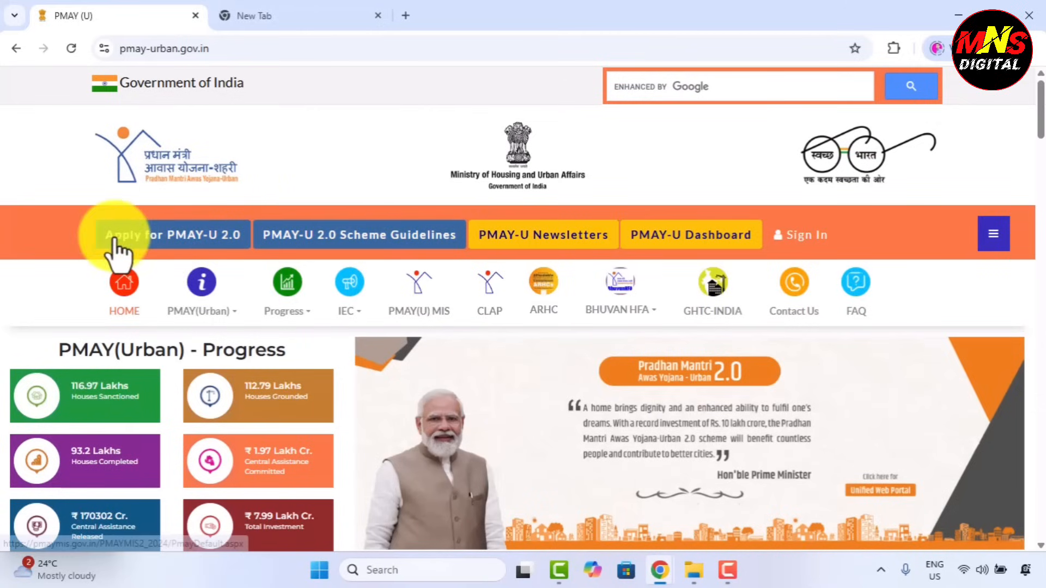
left_click(201, 239)
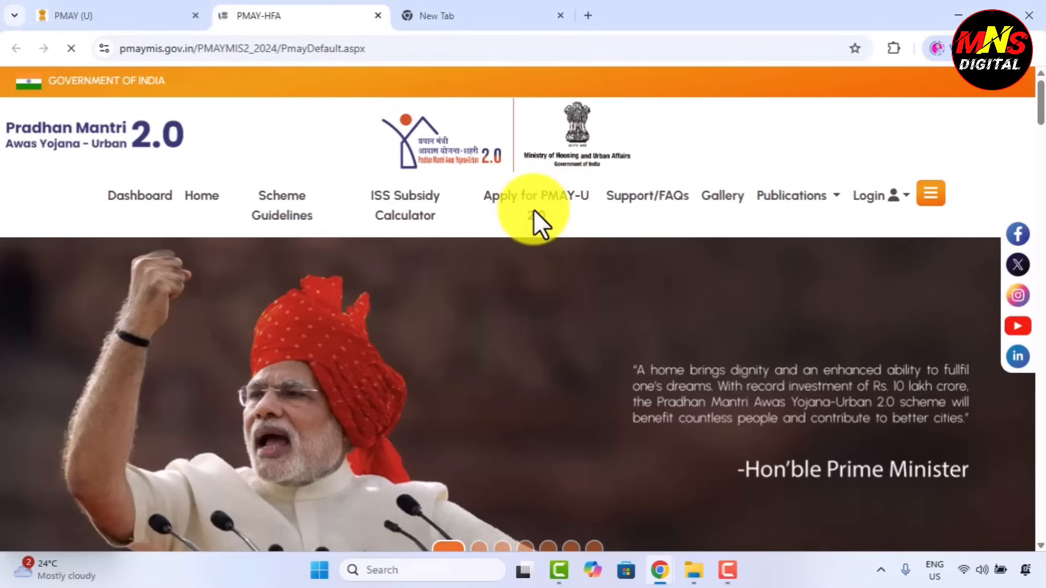
scroll(345, 235, "down", 2)
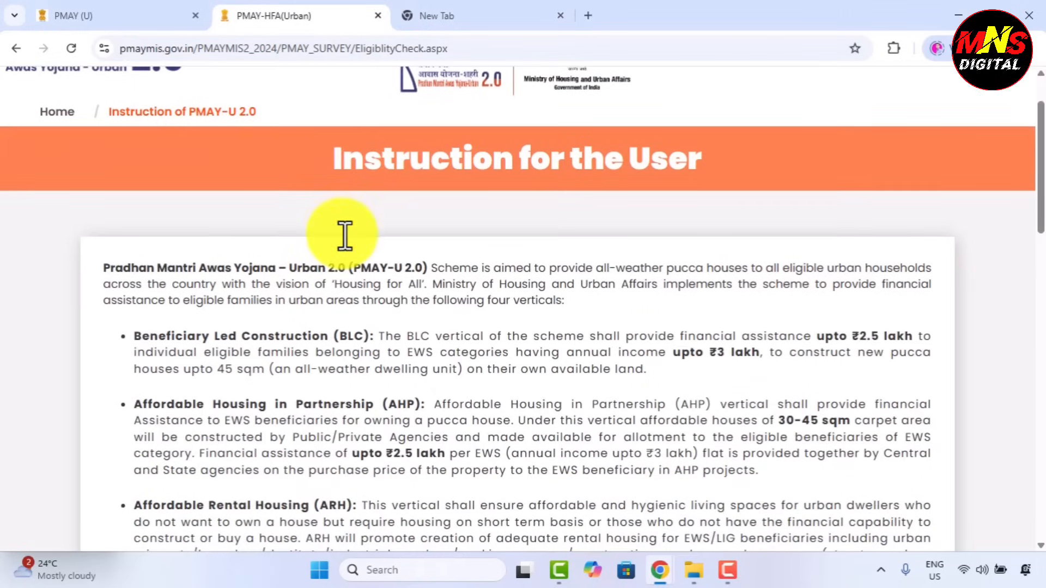
Read through the user instructions in English and Hindi, covering the four verticals of the PMAY-U 2.0 scheme
scroll(345, 236, "up", 2)
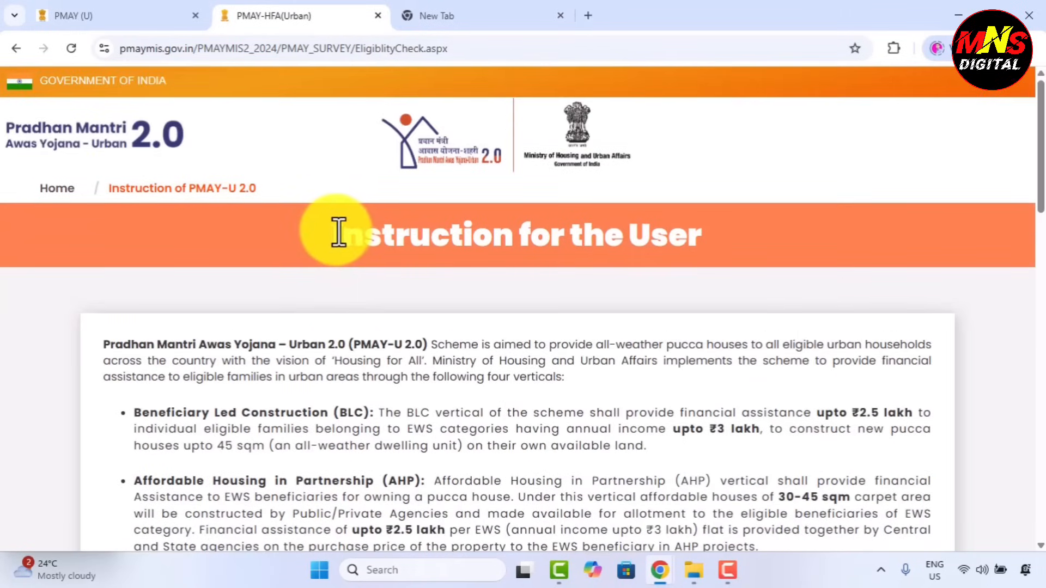
left_click_drag(338, 234, 795, 278)
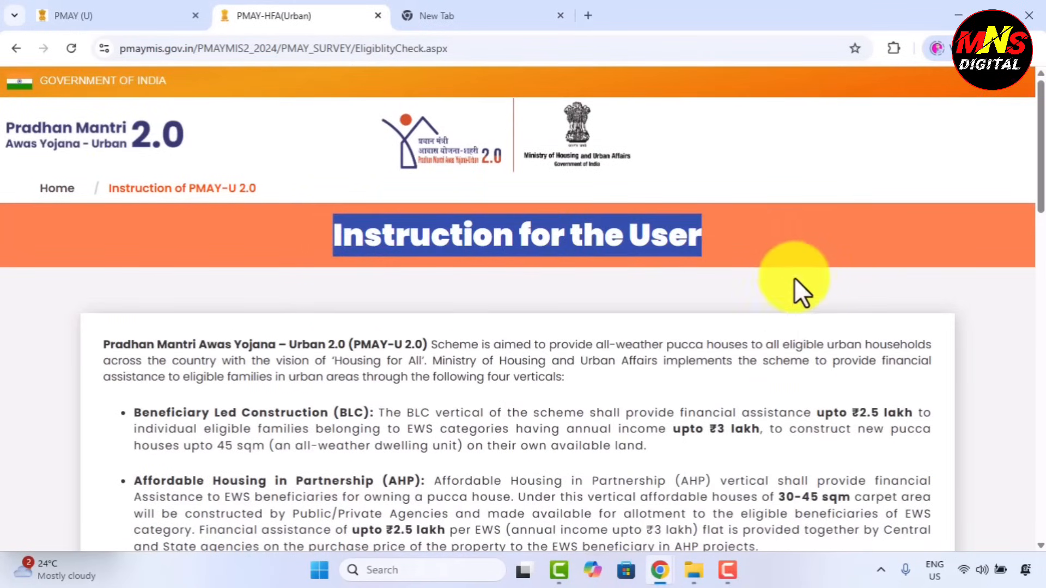
left_click(803, 284)
scroll(803, 284, "down", 2)
scroll(803, 285, "down", 4)
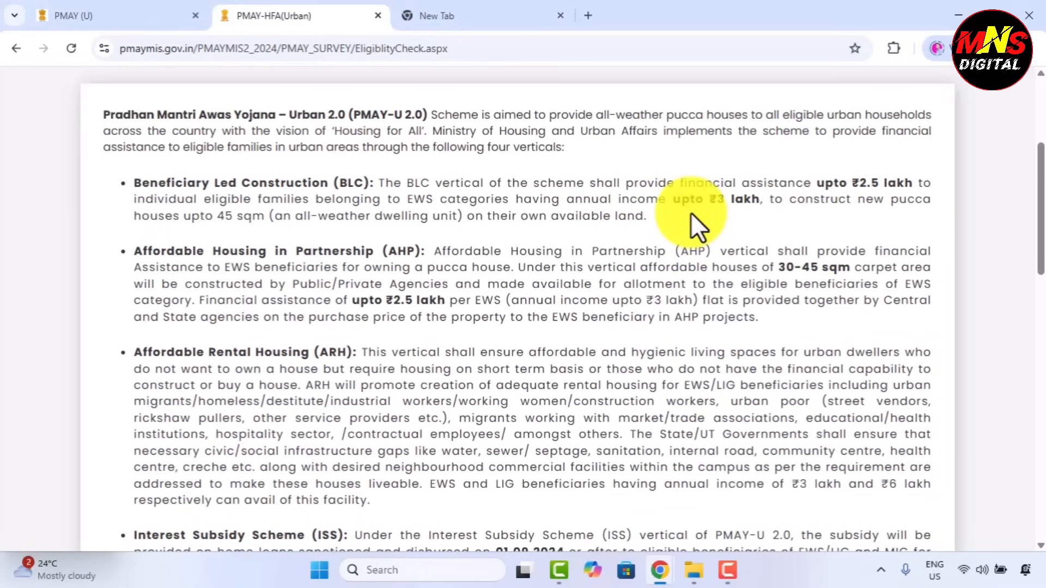
scroll(691, 213, "down", 4)
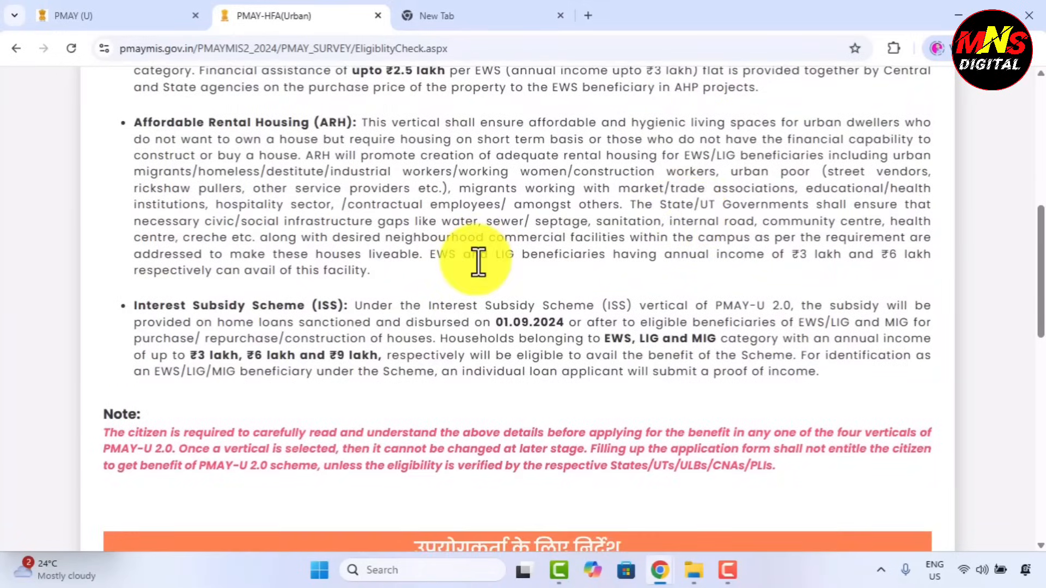
scroll(479, 263, "down", 7)
scroll(478, 263, "down", 3)
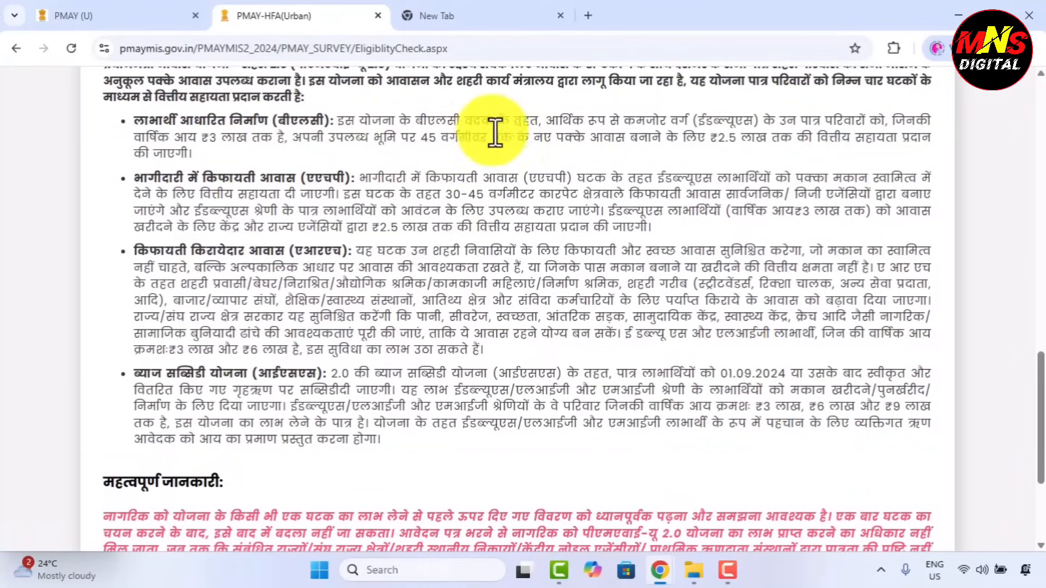
Review the Hindi description of the Beneficiary Led Construction vertical, and proceed from the instructions to the documents page
left_click(338, 119)
left_click_drag(337, 120, 705, 120)
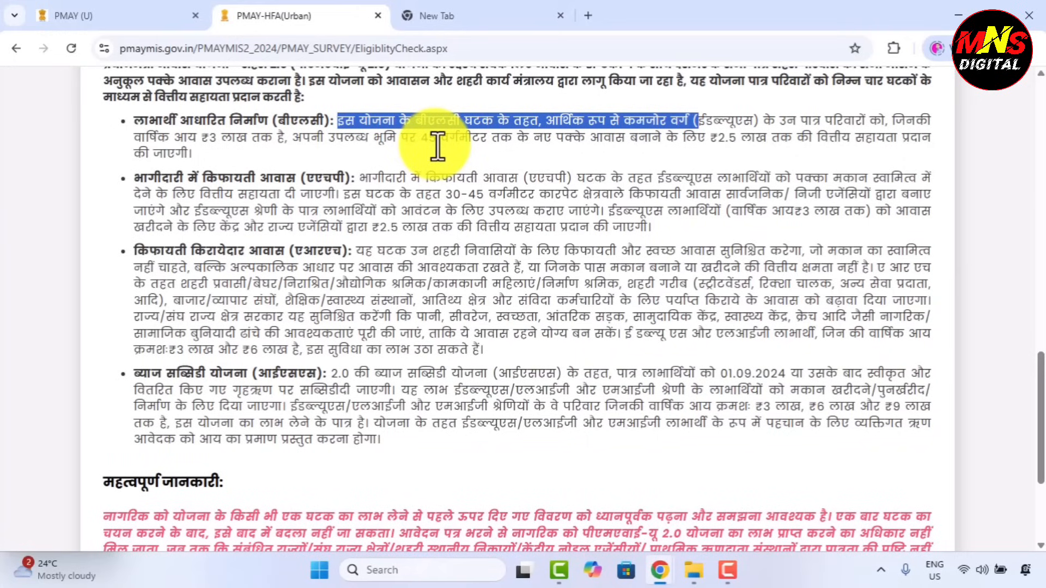
left_click_drag(429, 137, 780, 148)
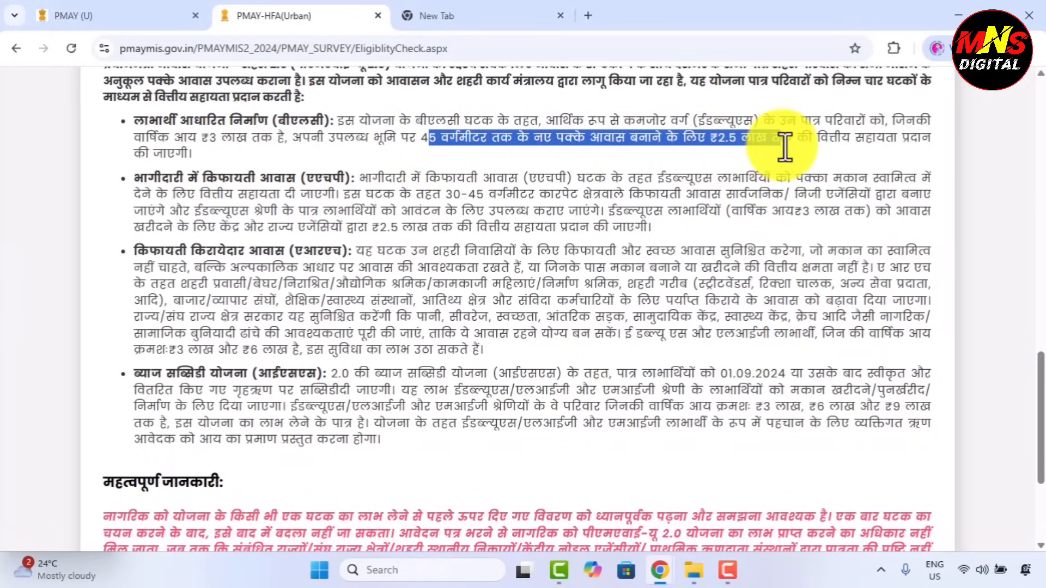
left_click(247, 153)
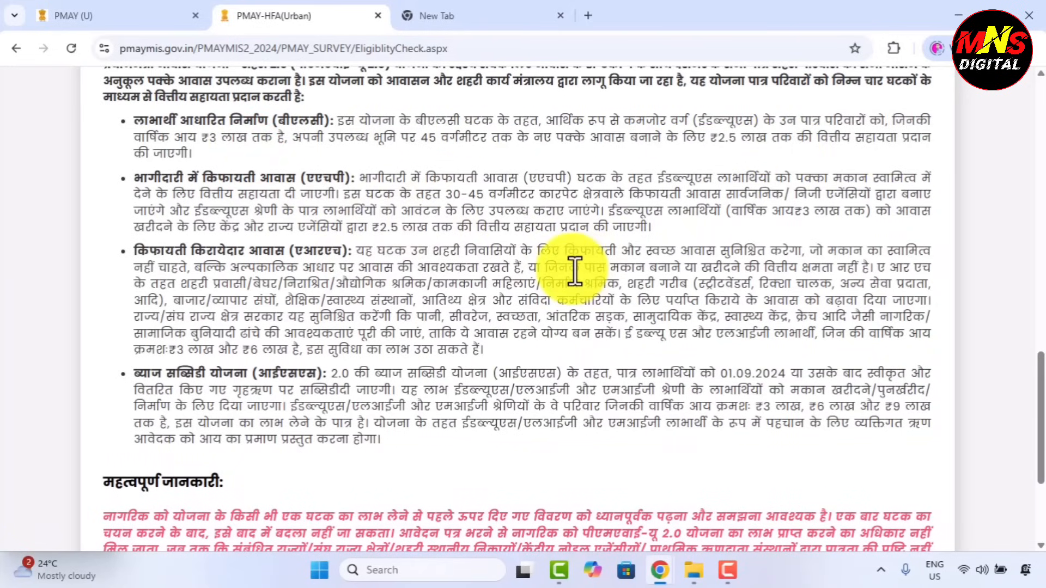
scroll(575, 270, "down", 3)
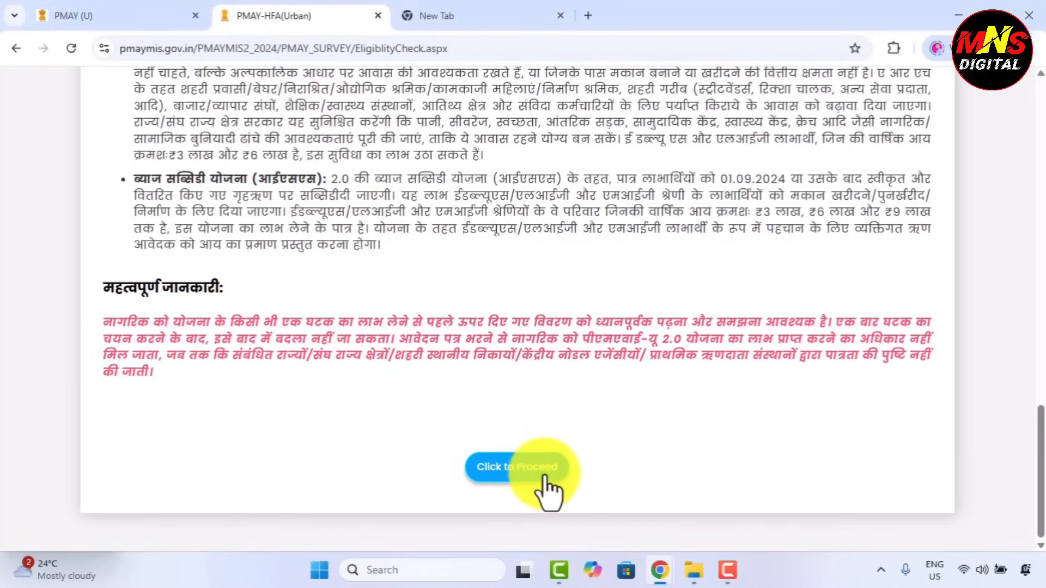
left_click(545, 477)
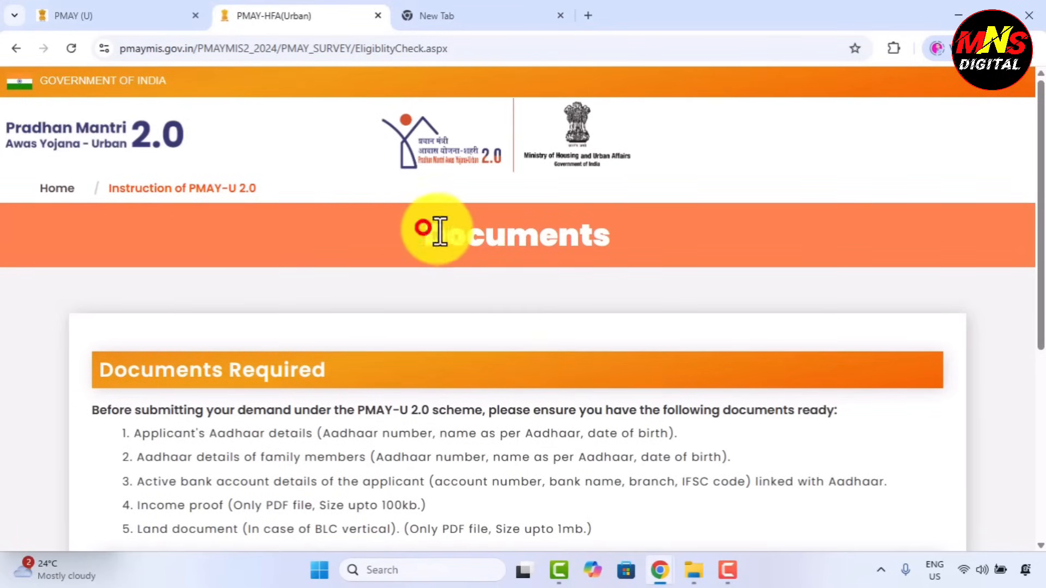
Examine the Documents page with its English and Hindi sections on the required documents
left_click_drag(427, 229, 668, 240)
left_click(642, 277)
scroll(642, 276, "down", 1)
scroll(642, 277, "down", 6)
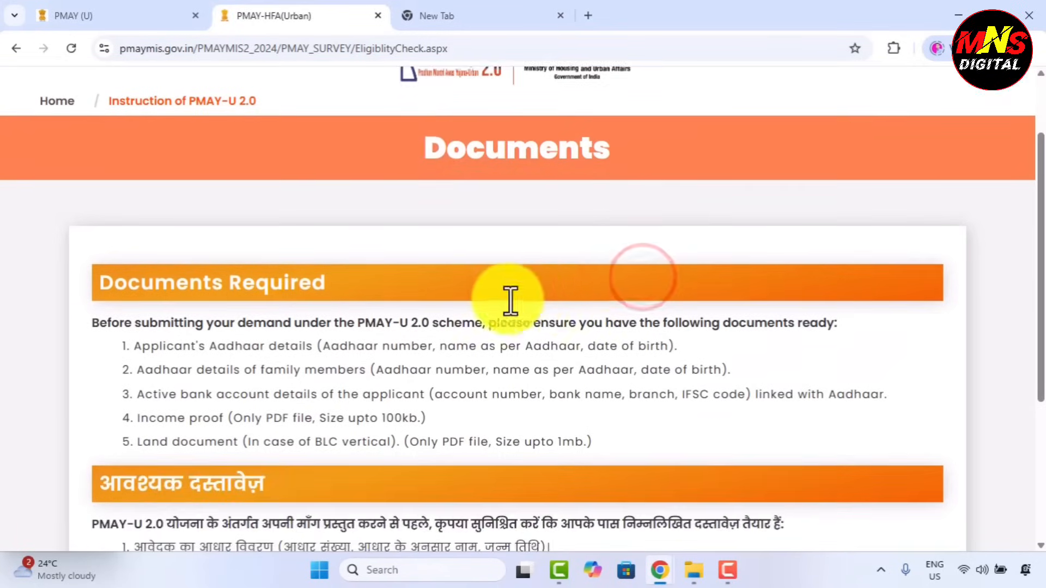
scroll(234, 158, "up", 3)
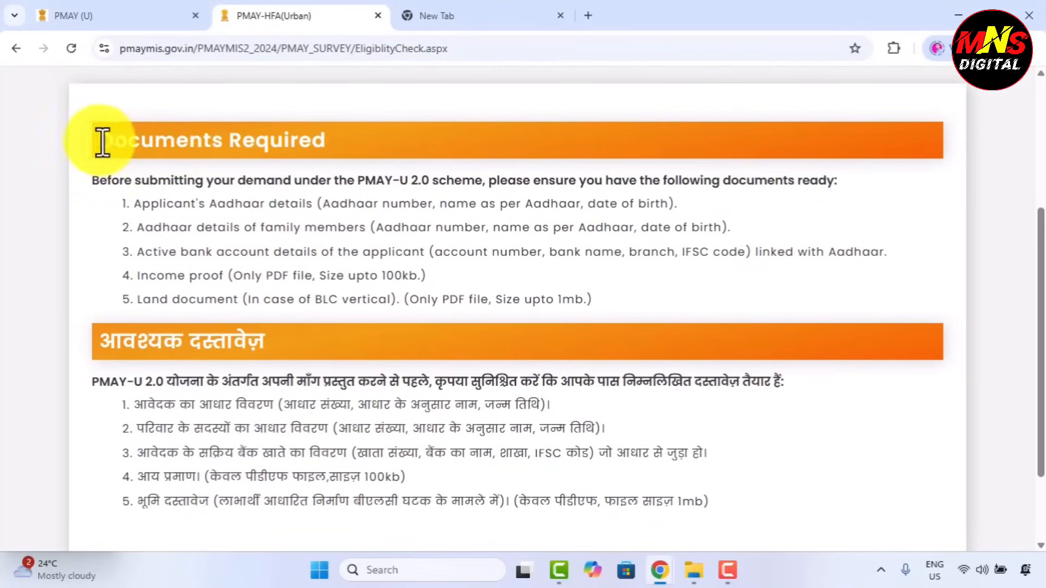
left_click_drag(103, 140, 385, 145)
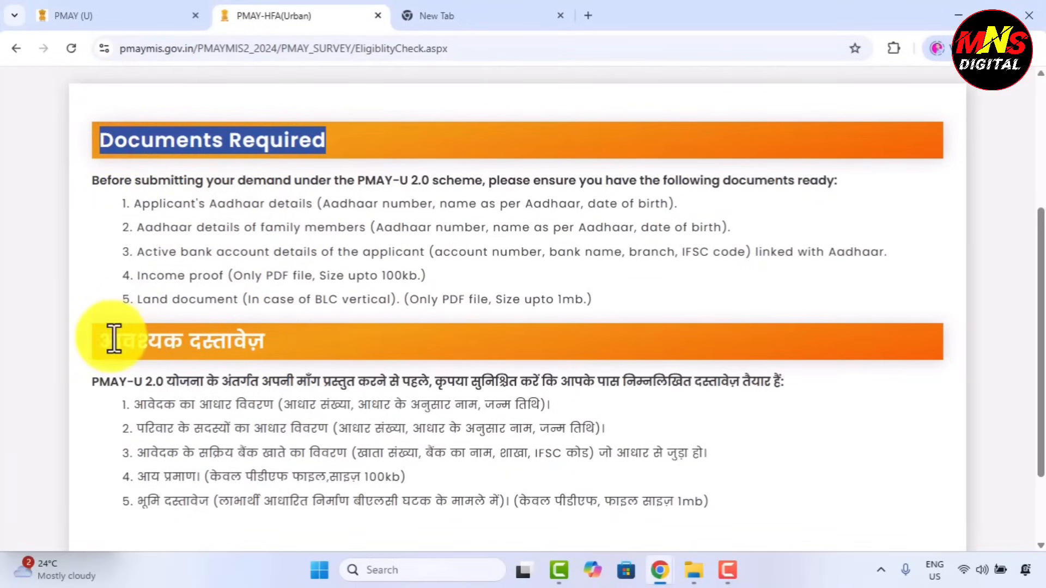
left_click_drag(108, 340, 277, 354)
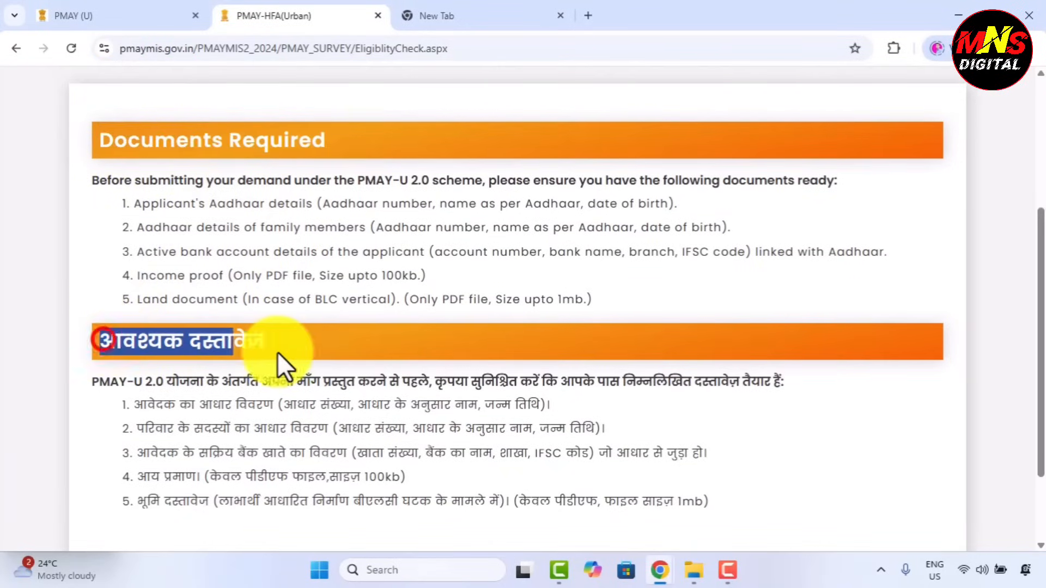
left_click(757, 290)
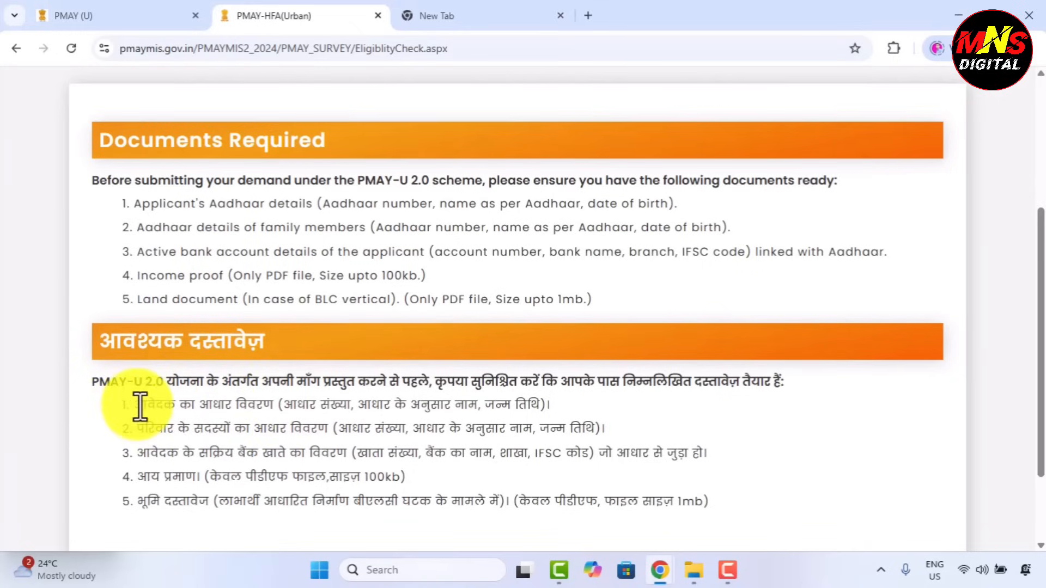
Read the Hindi list's requirements for applicant and family Aadhaar details and the Aadhaar-linked bank account
left_click_drag(139, 405, 289, 405)
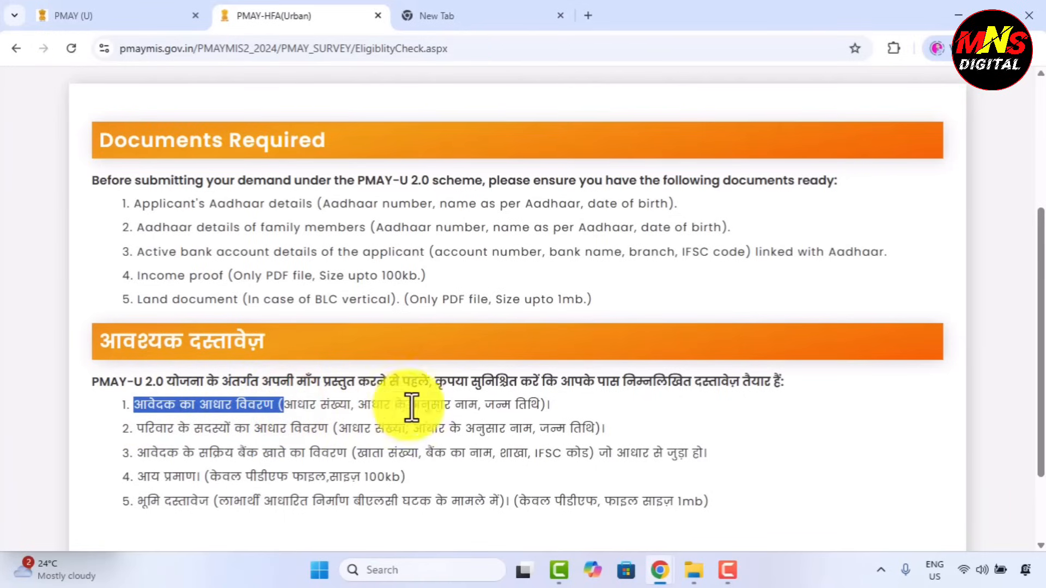
left_click(578, 410)
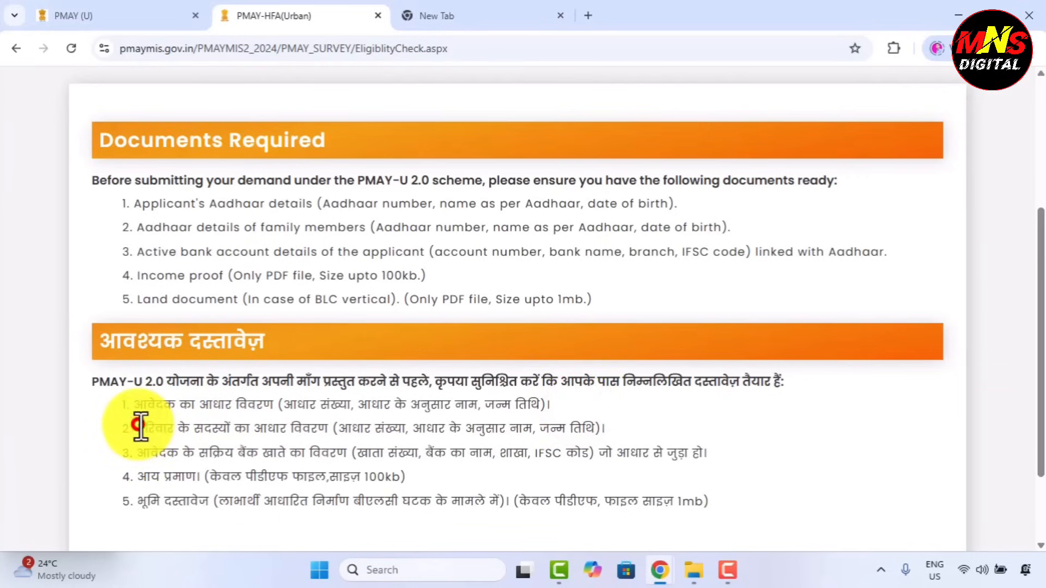
left_click_drag(140, 426, 626, 427)
left_click(633, 425)
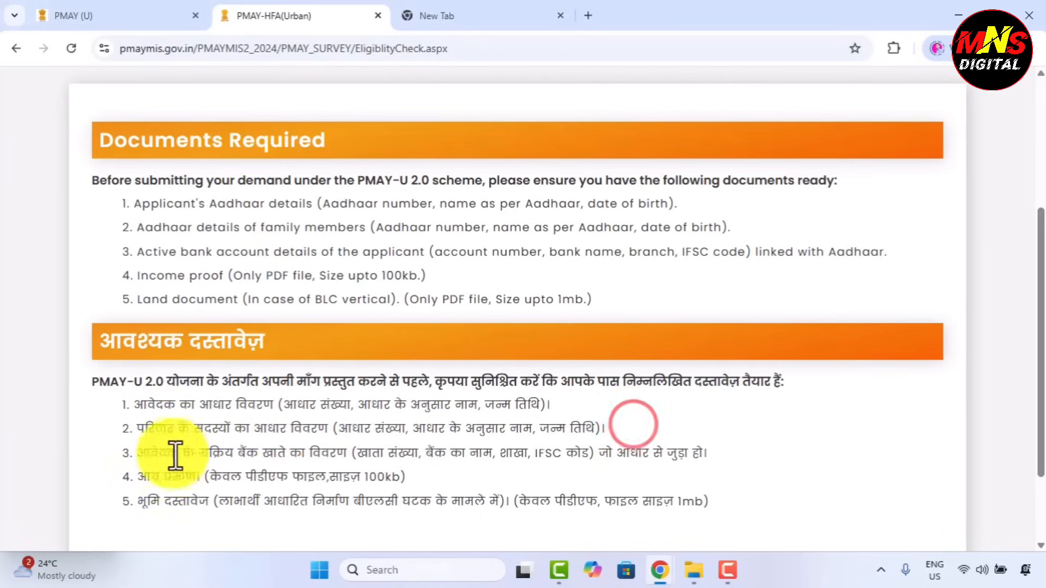
left_click_drag(135, 455, 423, 466)
left_click(427, 466)
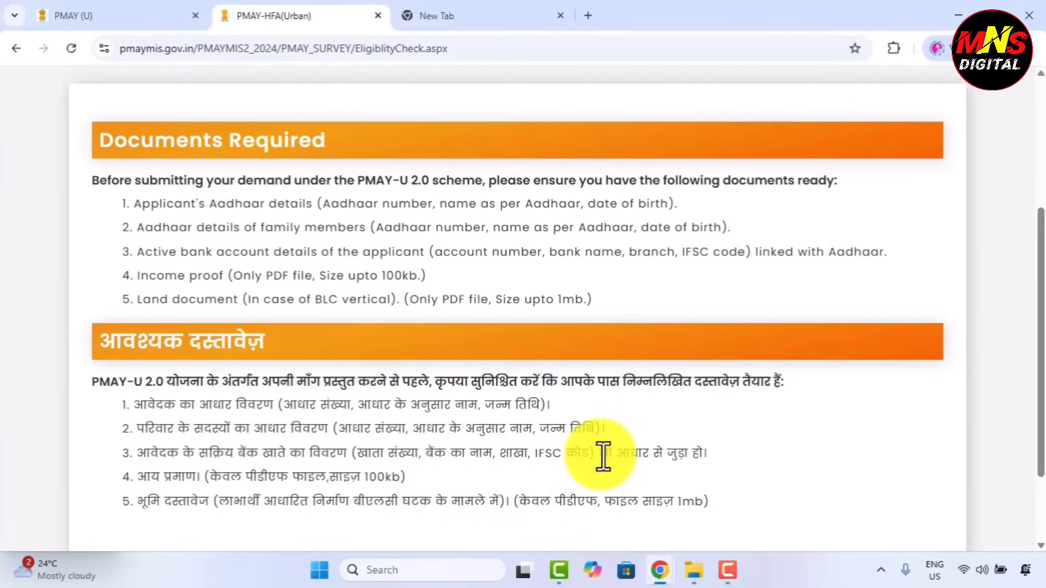
left_click_drag(599, 454, 752, 455)
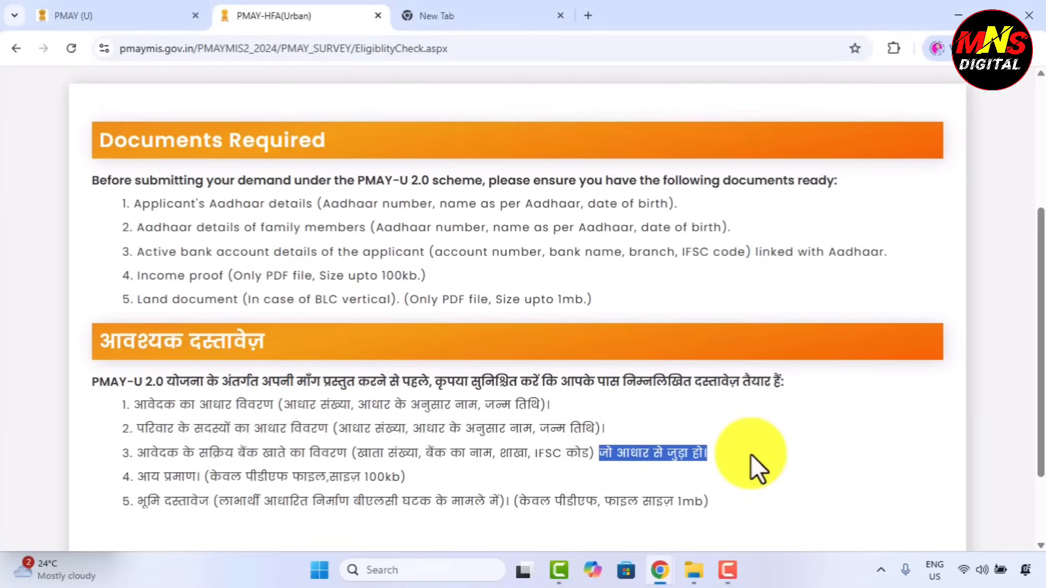
left_click(750, 453)
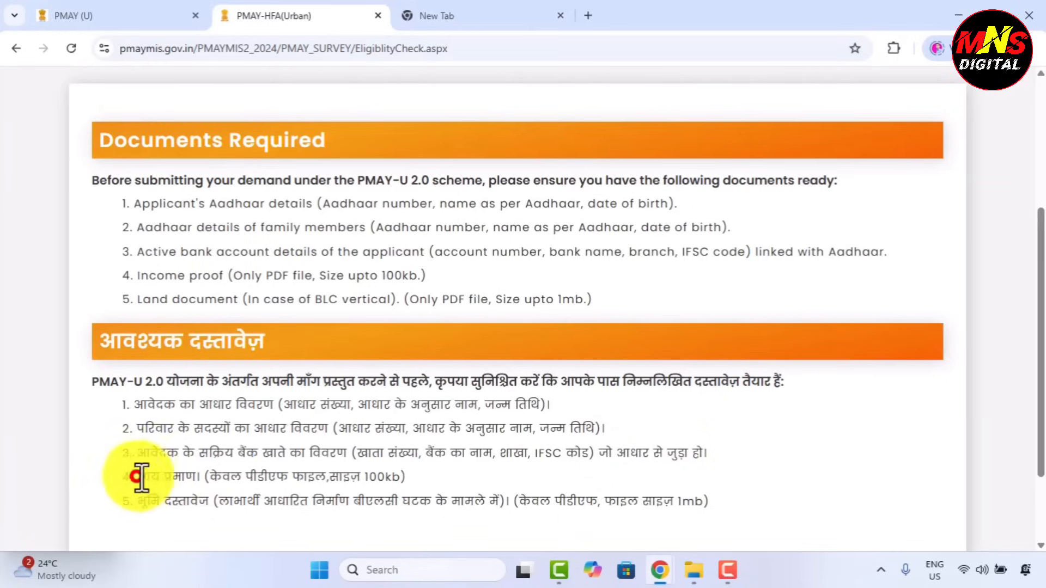
Check the income proof and land document requirements in the Hindi list, and proceed to the eligibility check
left_click_drag(141, 478, 450, 478)
left_click(450, 479)
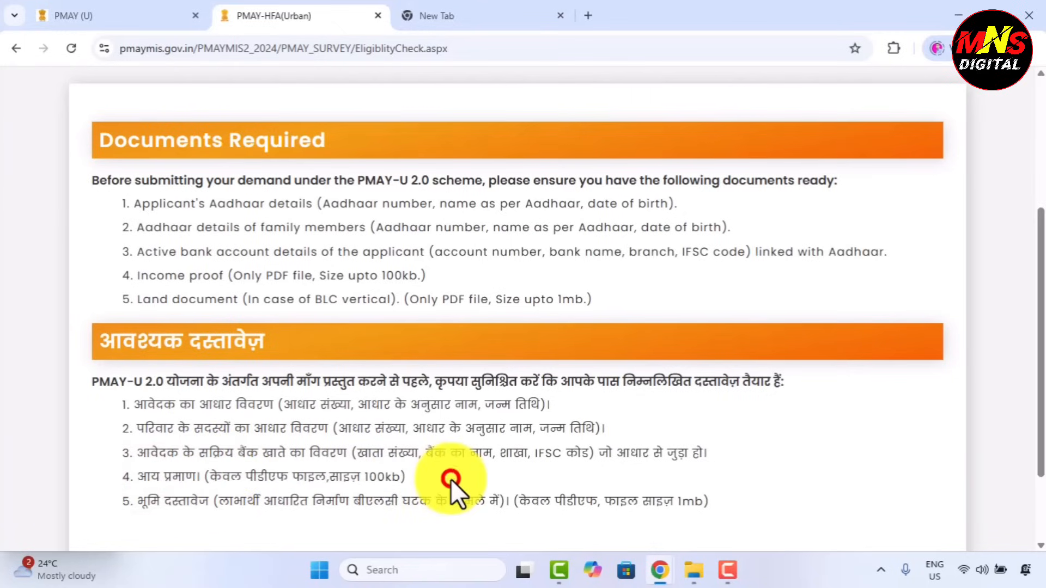
left_click(136, 504)
left_click_drag(152, 506, 673, 517)
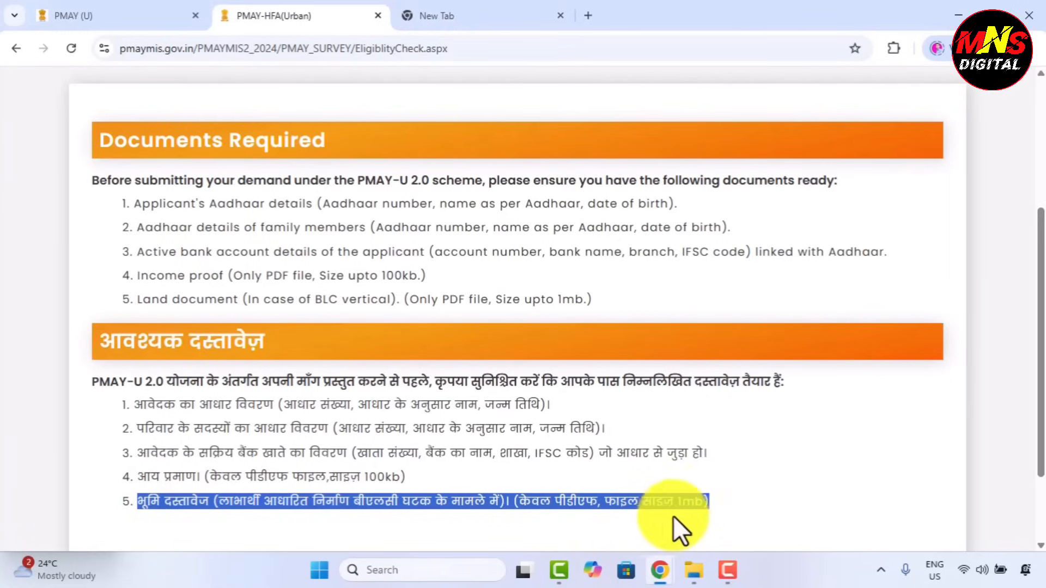
left_click(751, 506)
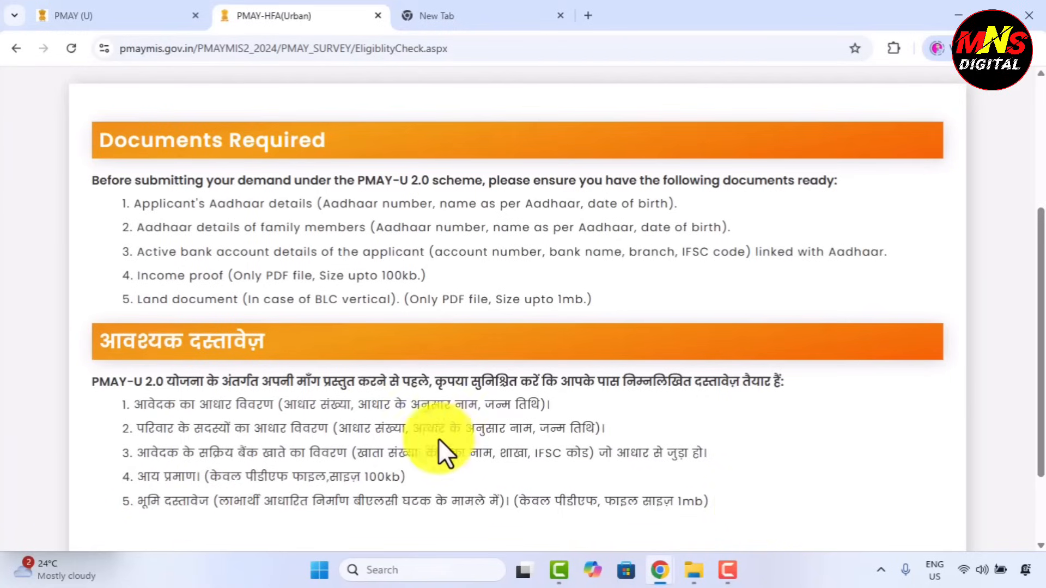
scroll(431, 441, "down", 2)
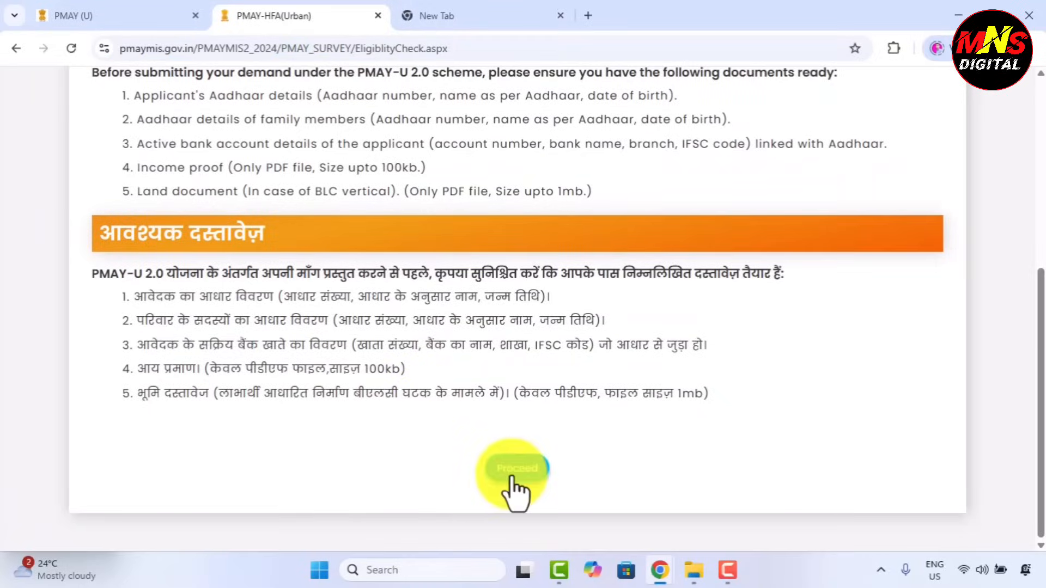
left_click(511, 469)
Select Madhya Pradesh as the State/UT in the Pre-requisite Parameters/Eligibility Check form
scroll(511, 479, "up", 3)
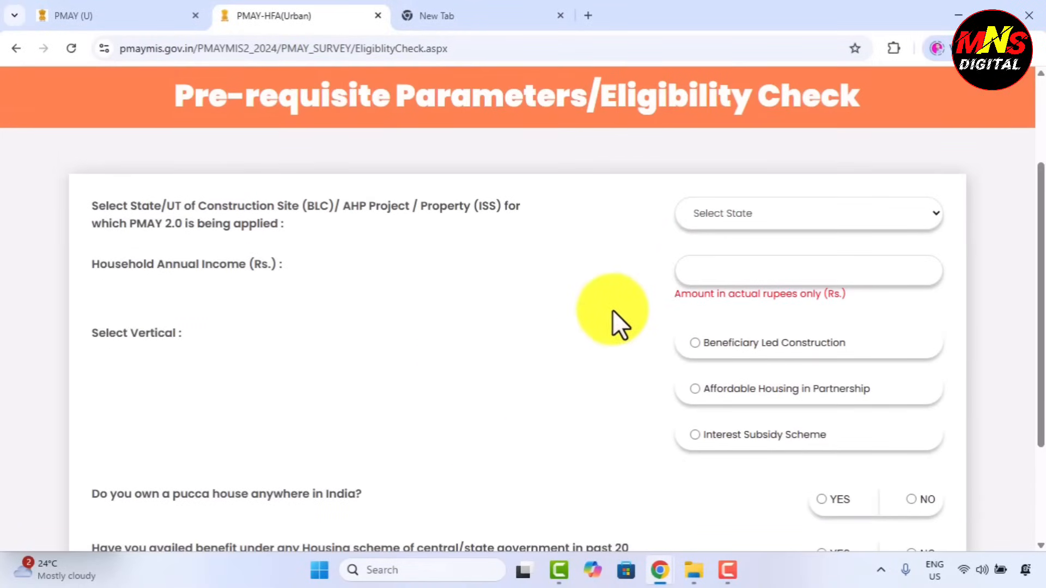
scroll(614, 314, "up", 3)
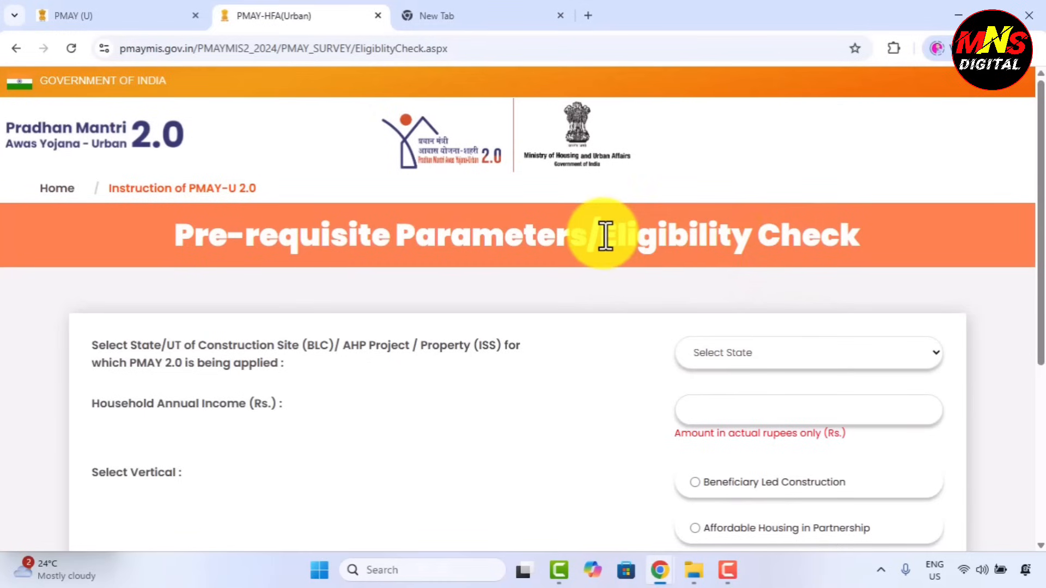
left_click_drag(606, 235, 882, 236)
left_click(744, 354)
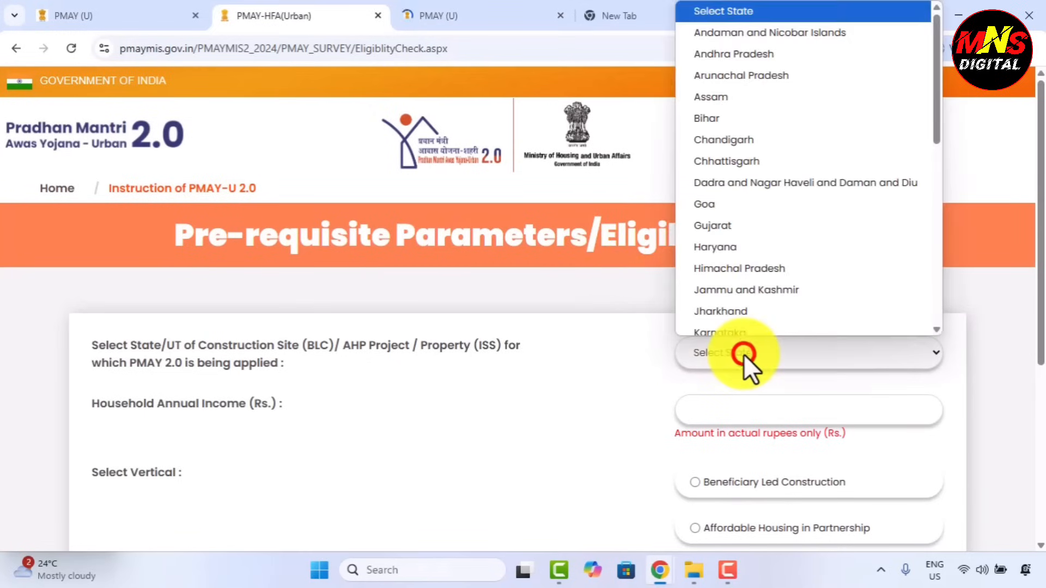
scroll(793, 199, "down", 3)
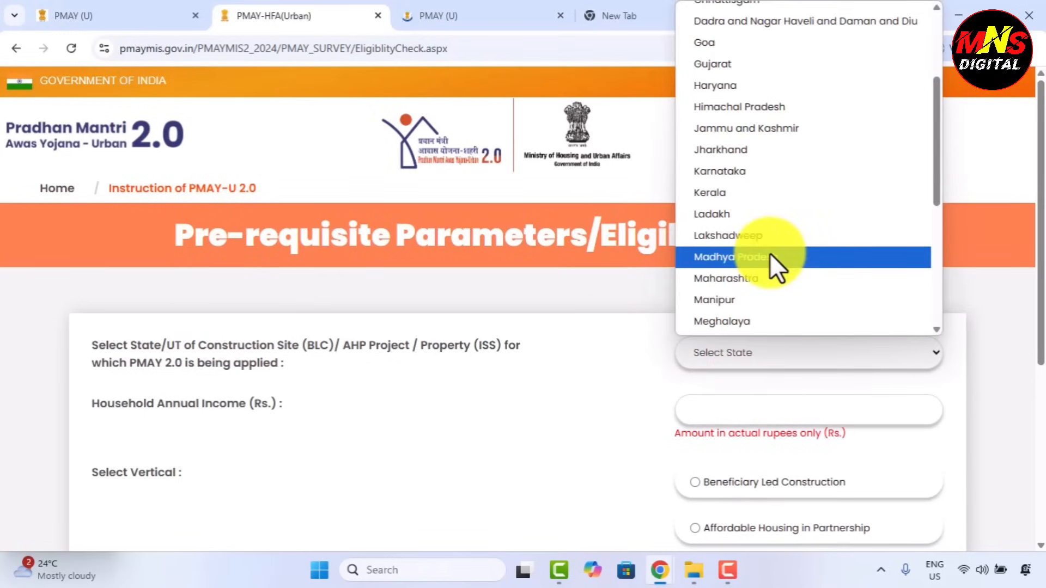
left_click(770, 254)
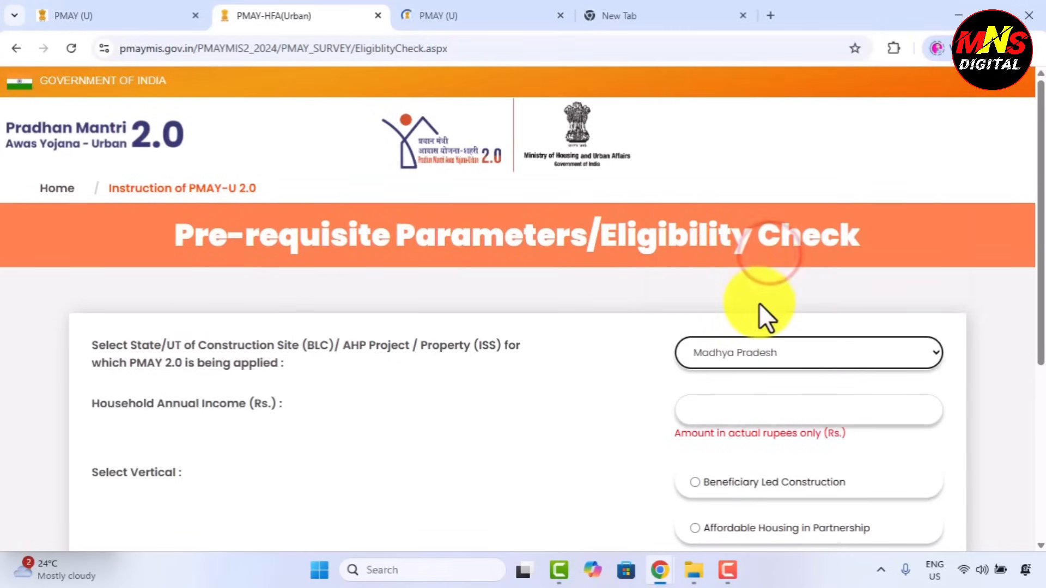
Enter 40000 as the household annual income and select Beneficiary Led Construction as the vertical
scroll(759, 303, "down", 1)
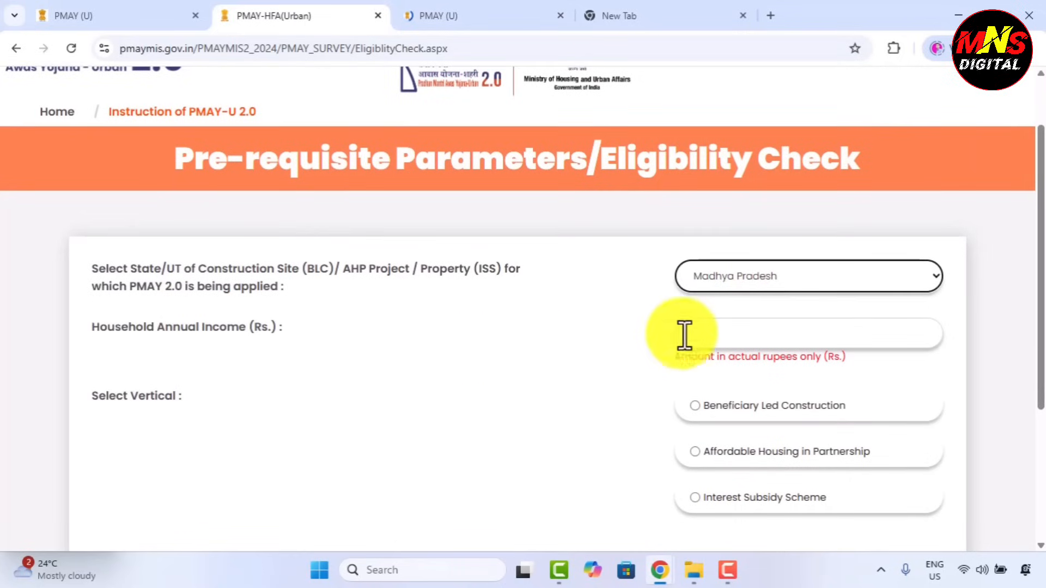
left_click(741, 331)
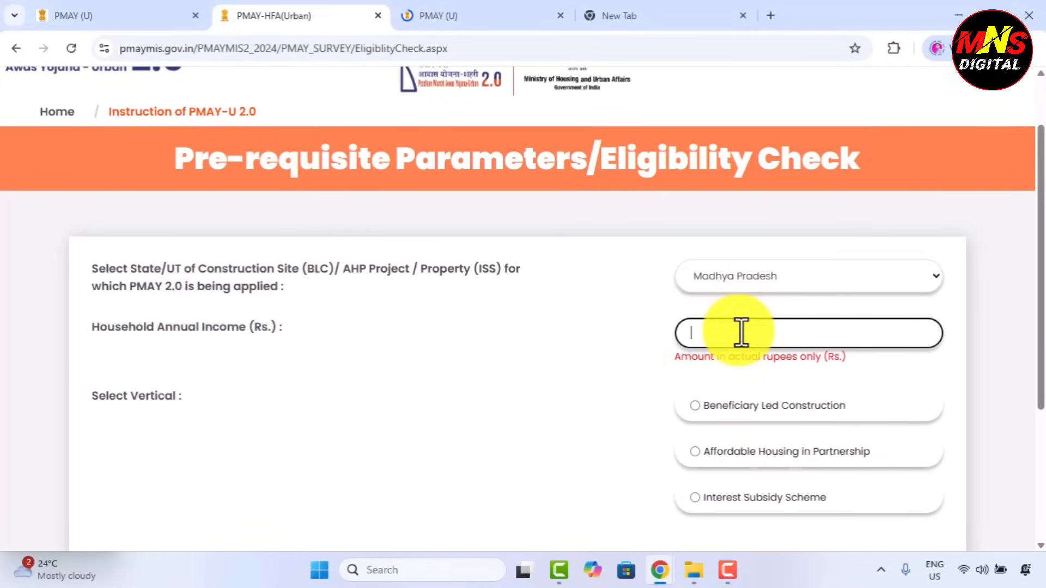
left_click(741, 332)
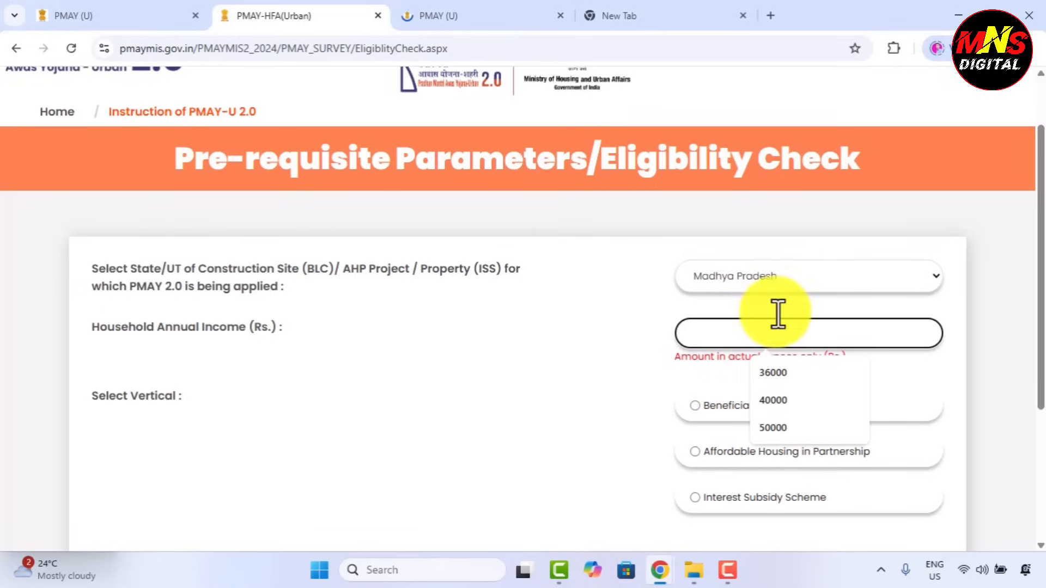
left_click(763, 404)
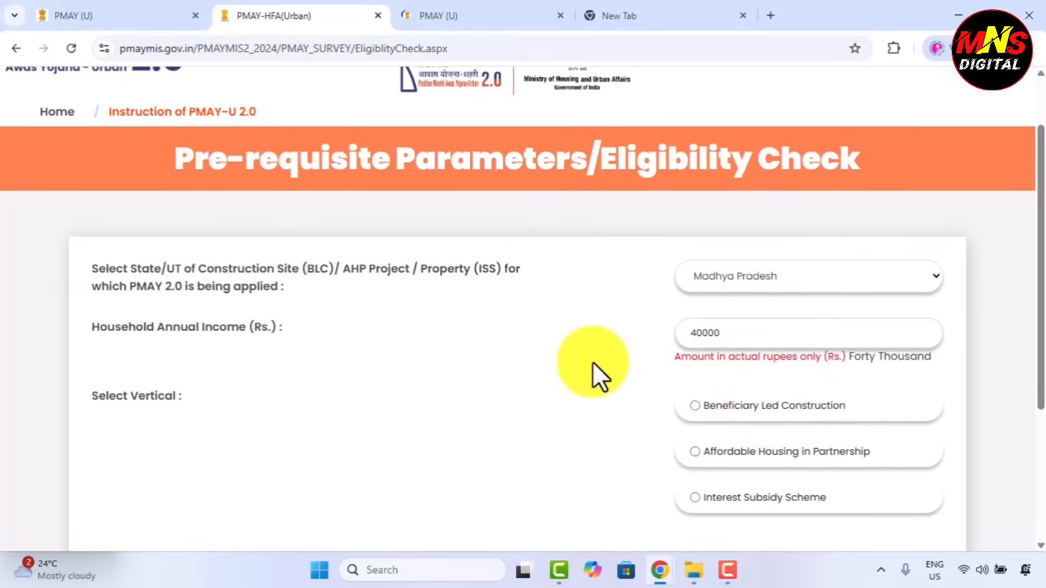
scroll(593, 370, "down", 3)
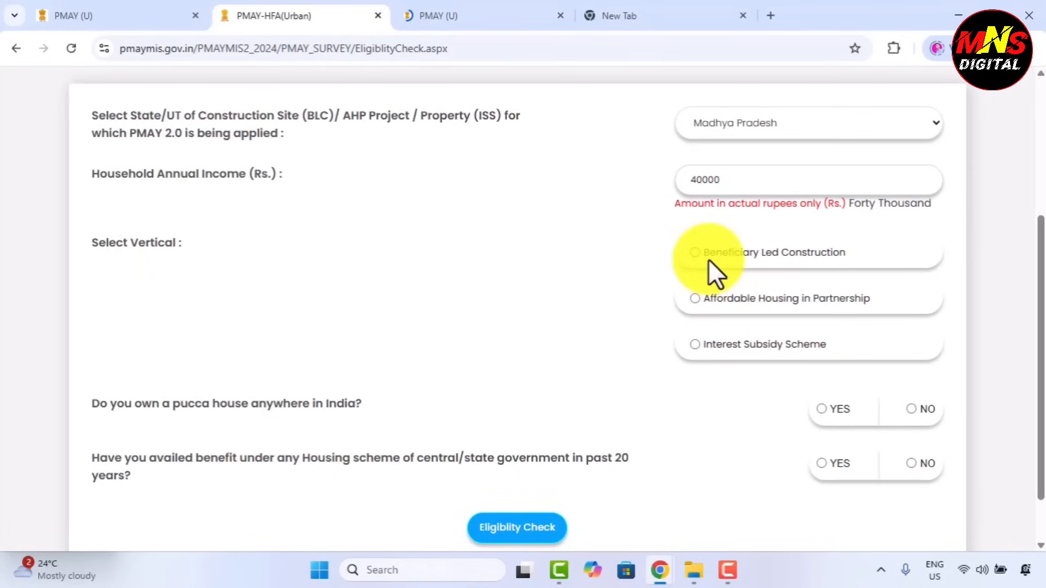
left_click(695, 253)
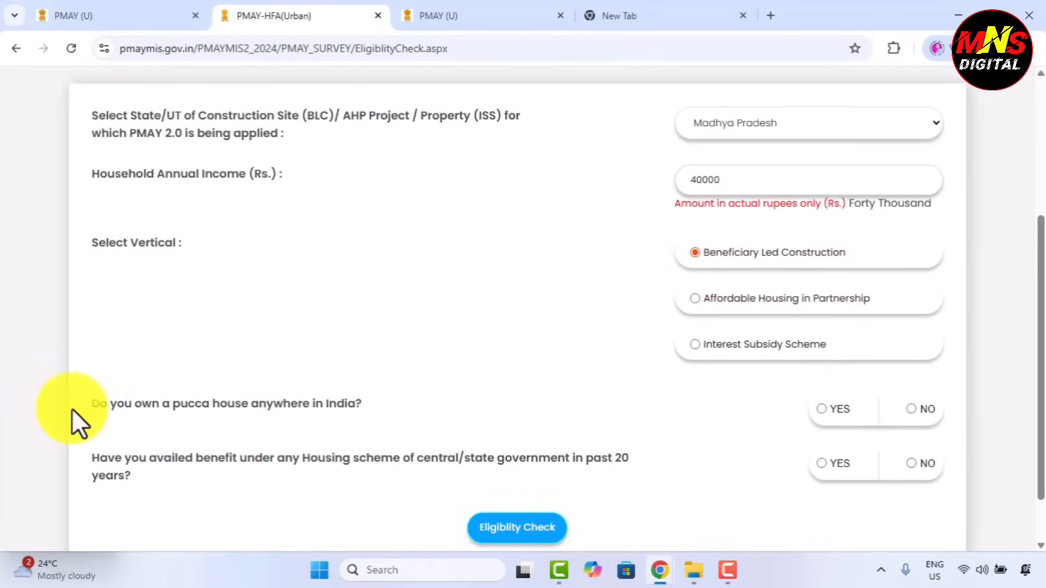
Answer No to owning a pucca house and to past housing scheme benefits, and submit the eligibility check
left_click_drag(99, 404, 384, 421)
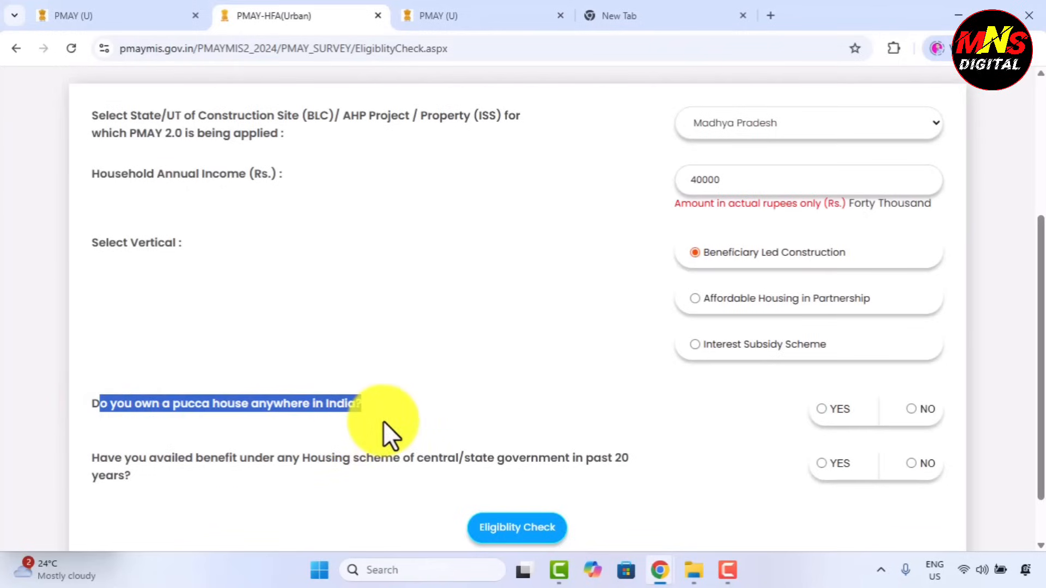
left_click(914, 409)
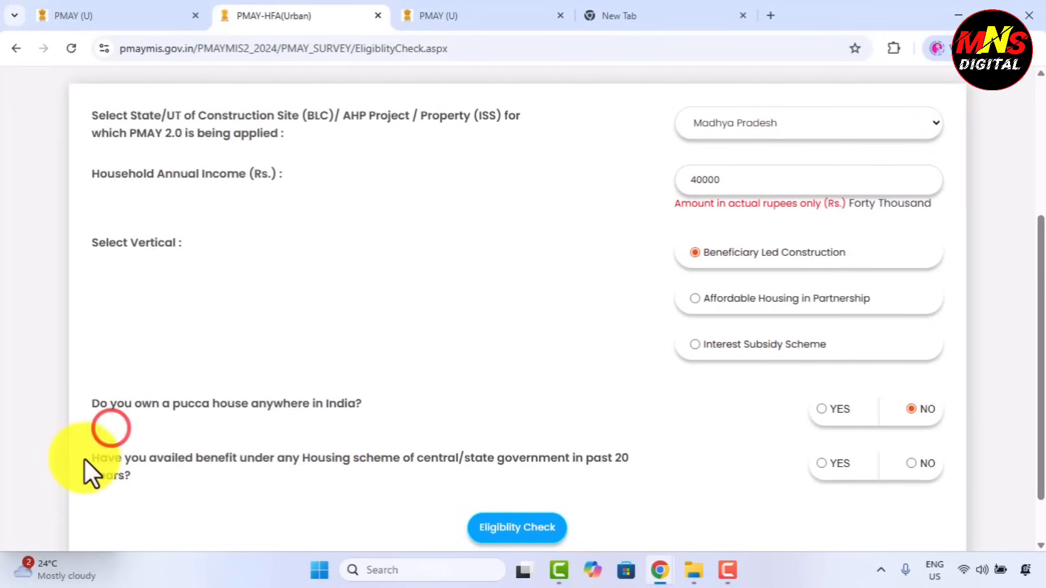
left_click_drag(91, 458, 237, 470)
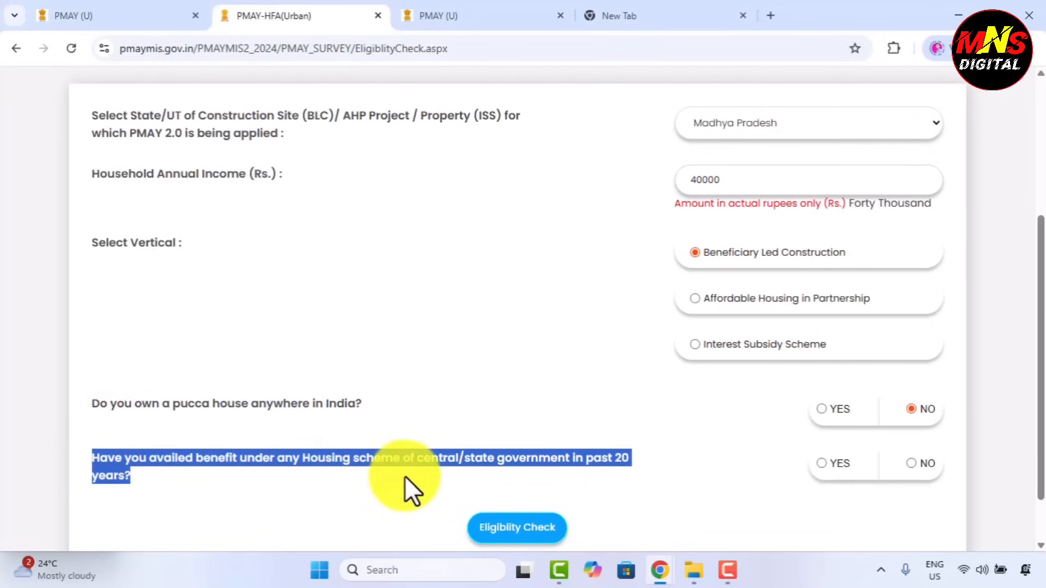
left_click(560, 470)
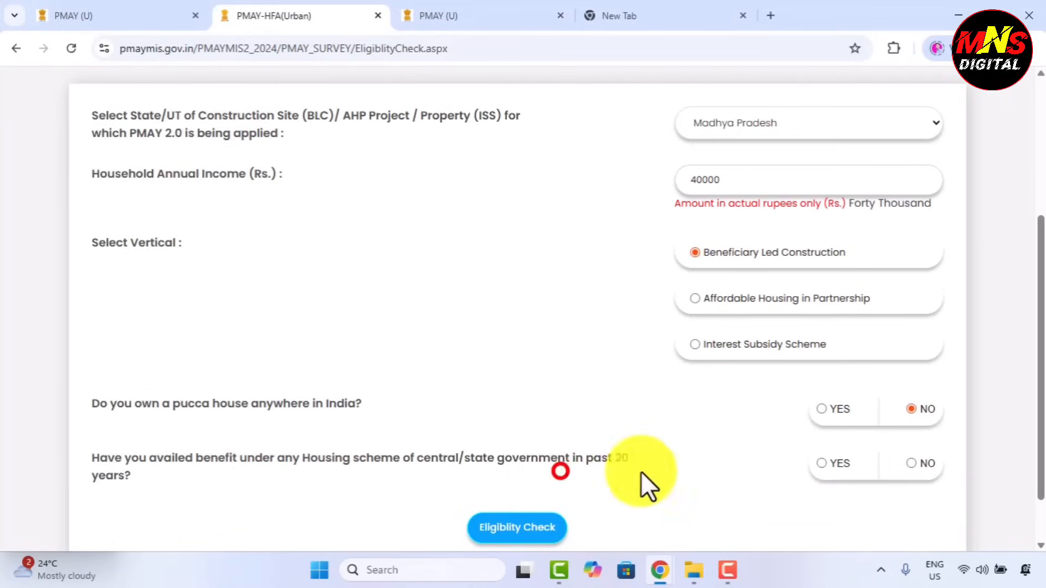
left_click(908, 464)
scroll(653, 480, "down", 1)
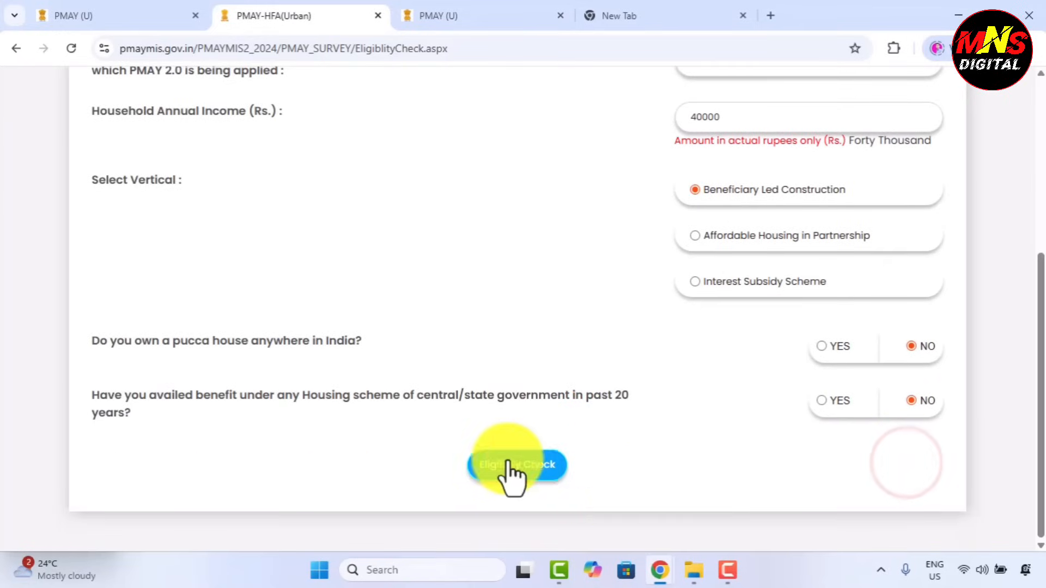
left_click(535, 474)
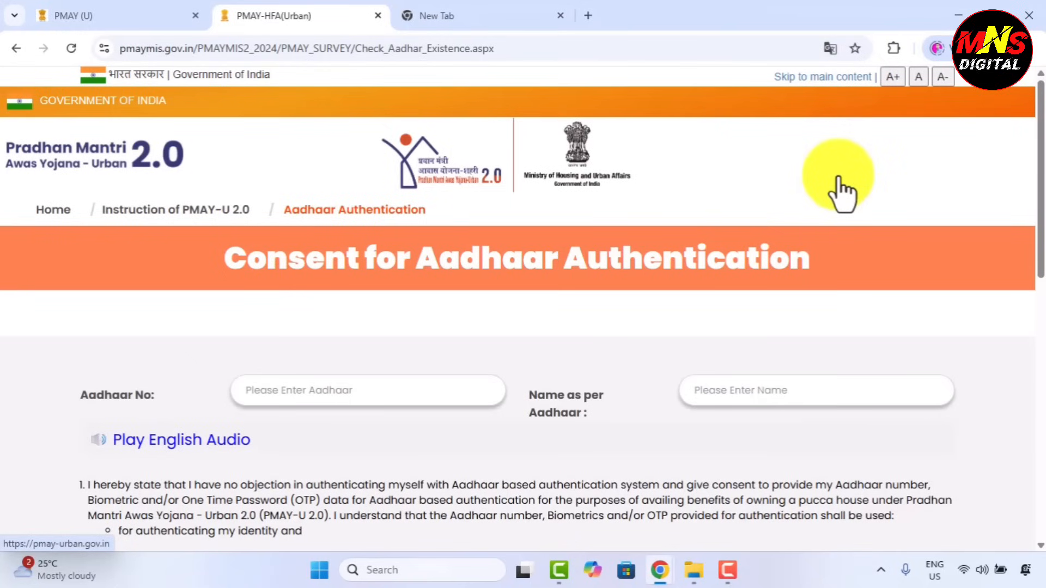
Review the Aadhaar authentication consent, agree to share Aadhaar, and generate the OTP
scroll(530, 243, "down", 1)
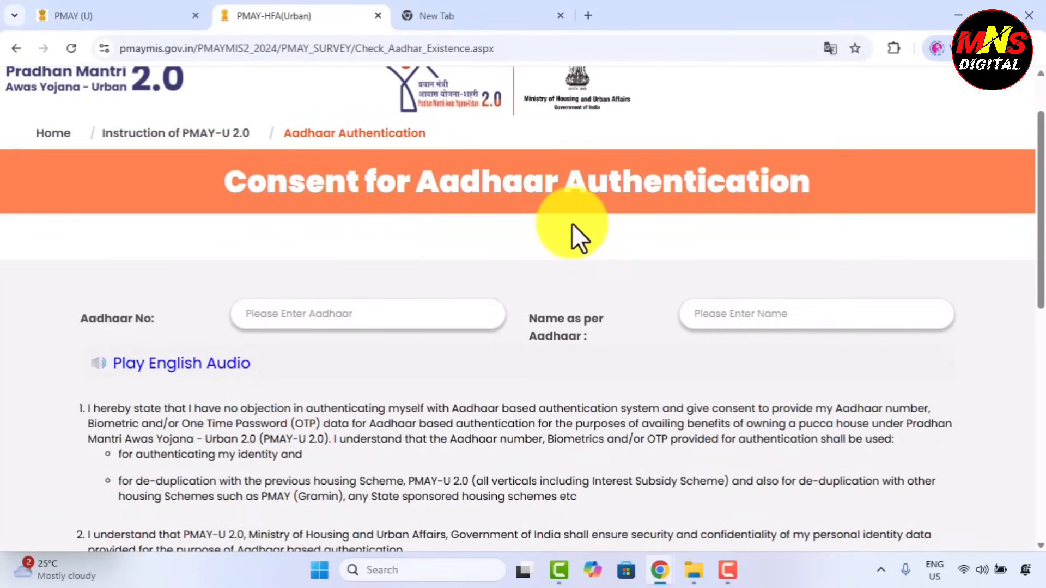
scroll(572, 223, "down", 1)
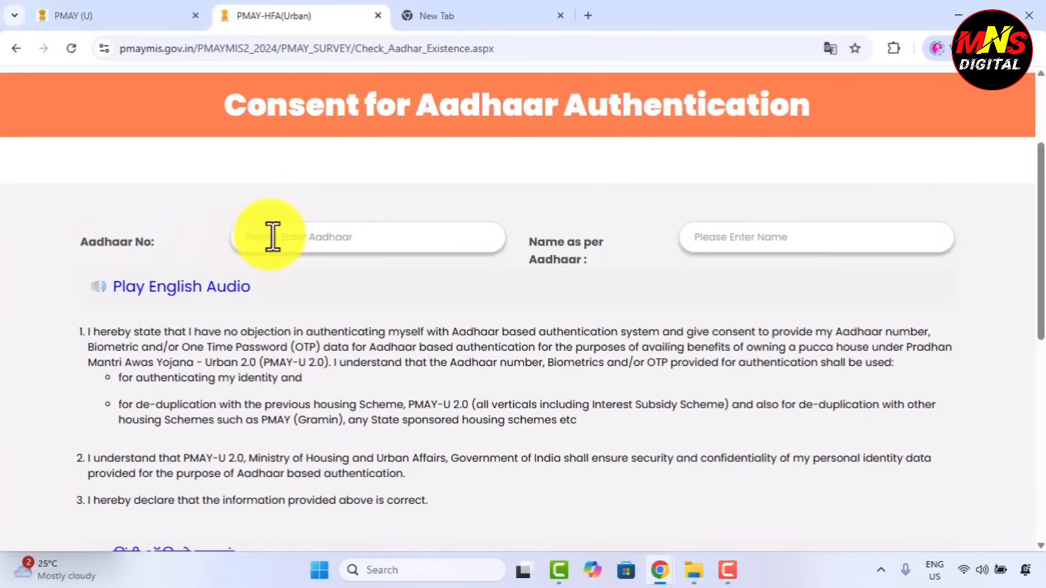
left_click(517, 230)
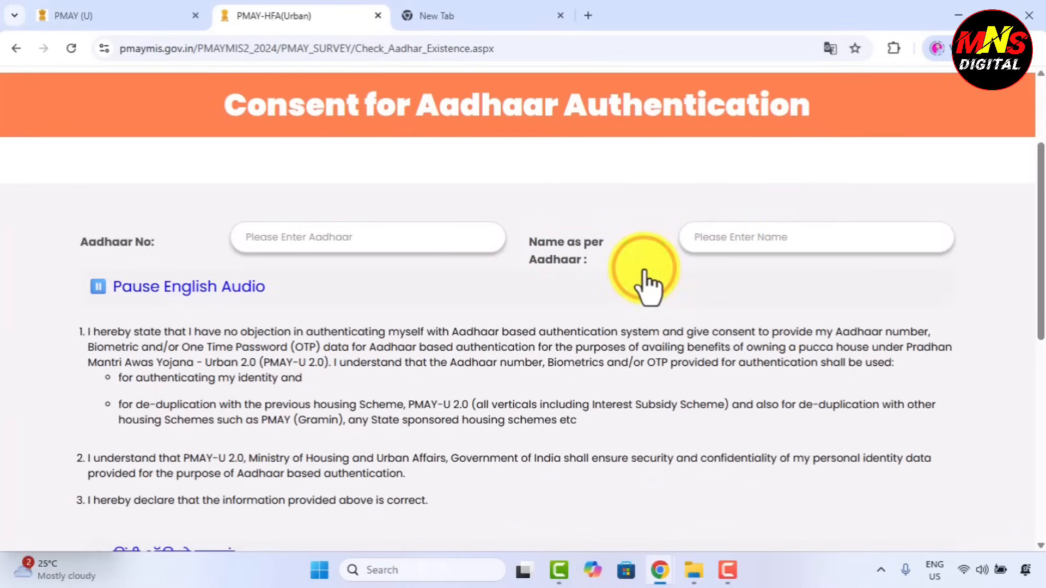
scroll(643, 283, "down", 7)
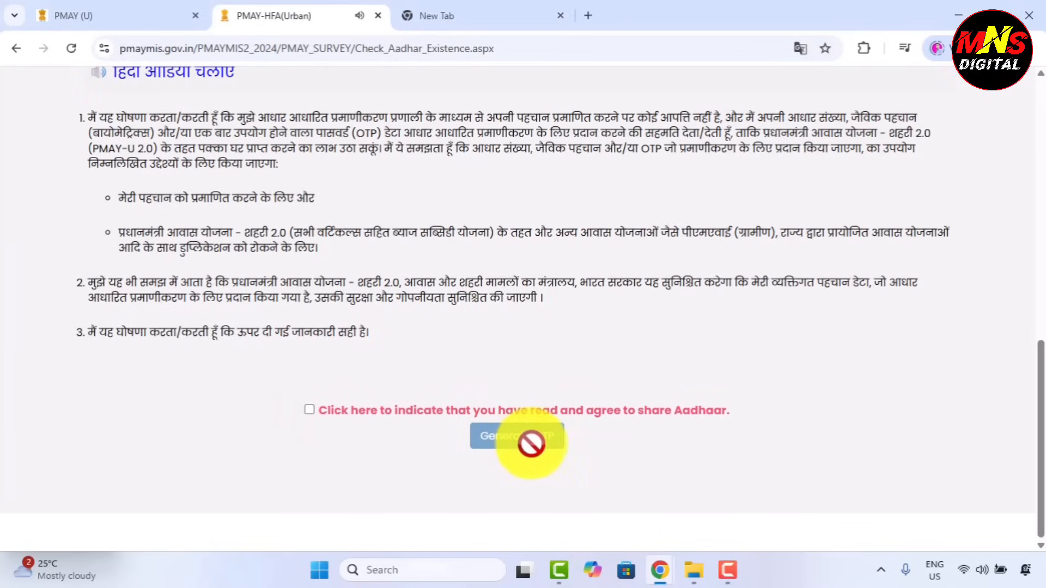
left_click(309, 410)
left_click(531, 439)
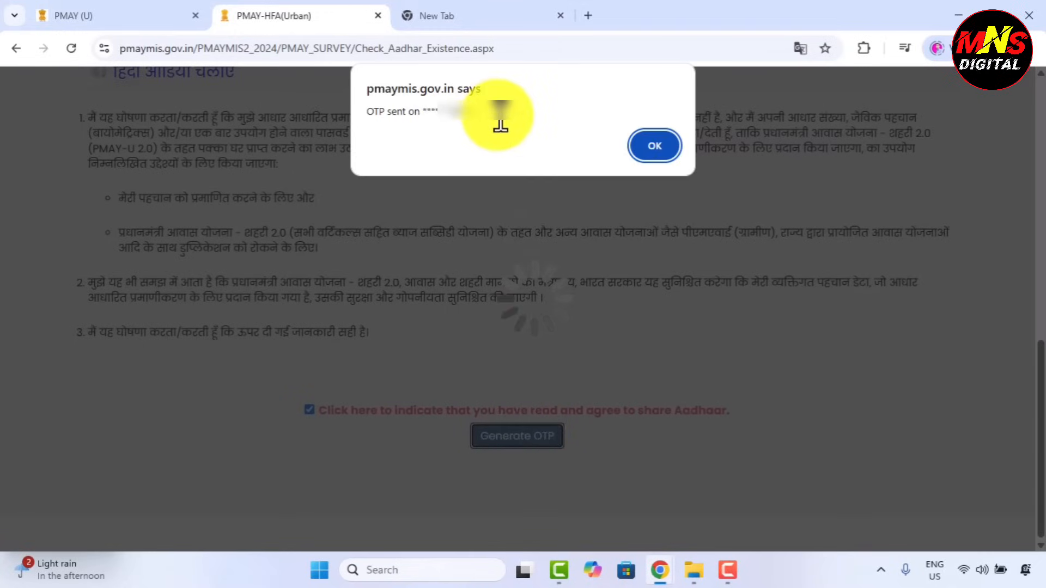
left_click(655, 146)
Paste the received OTP into the Enter OTP field and submit the Aadhaar authentication
scroll(657, 158, "down", 2)
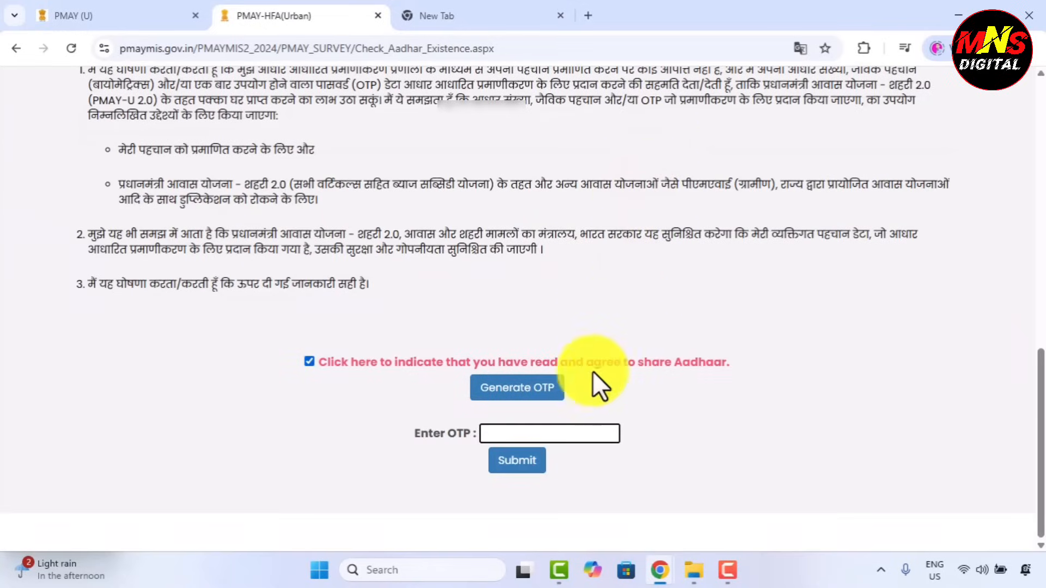
left_click(538, 434)
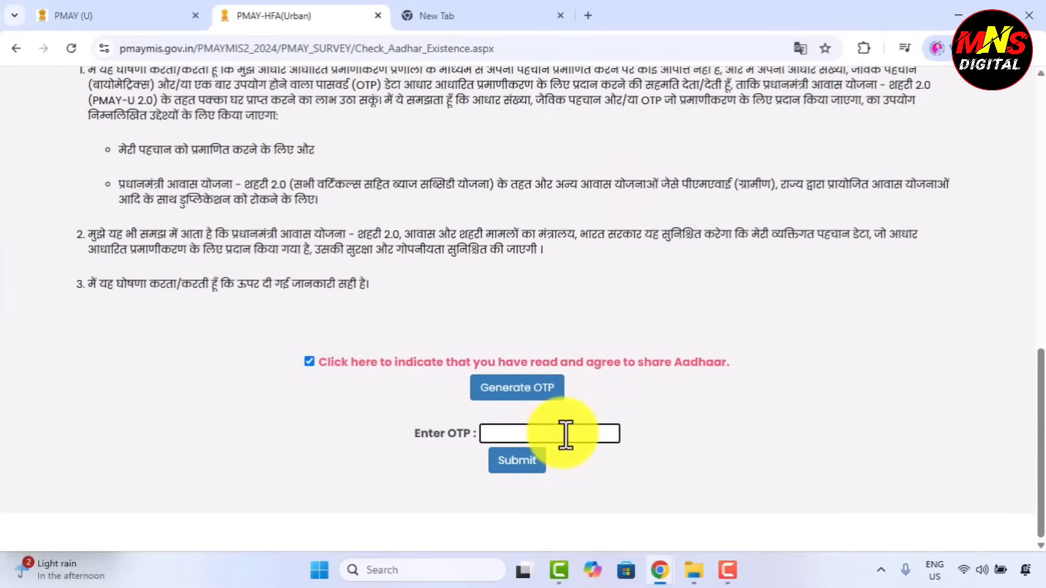
left_click(565, 434)
key("ctrl+v")
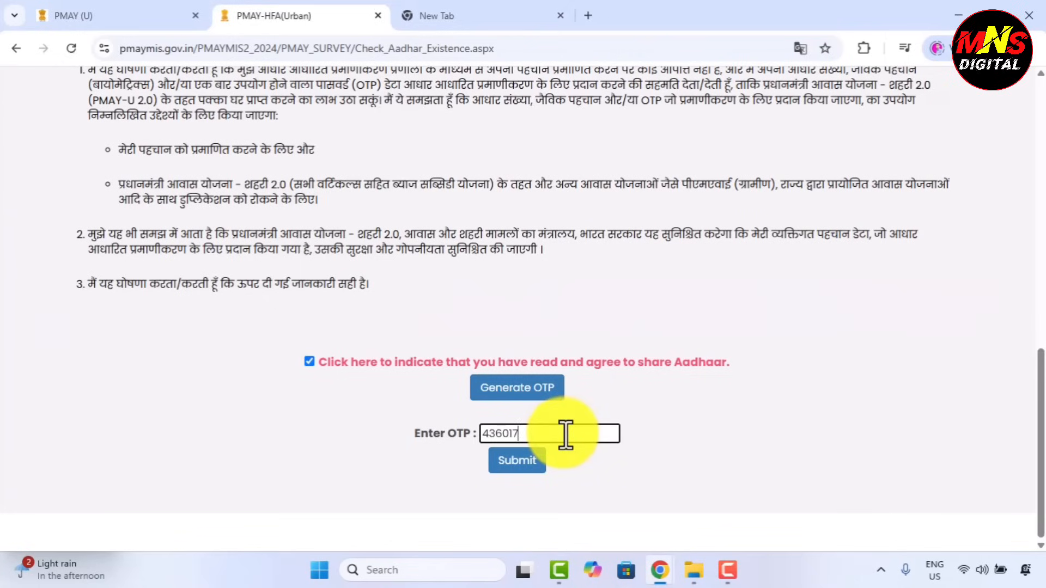
left_click(526, 463)
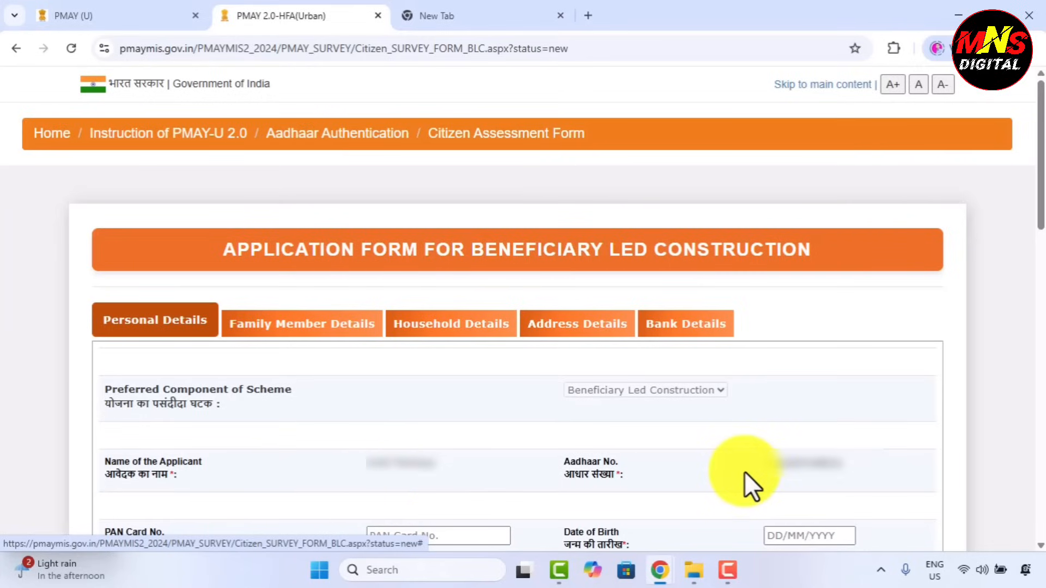
Examine the Personal Details fields for PAN, date of birth, mobile number, e-mail, gender and marital status
scroll(943, 365, "down", 8)
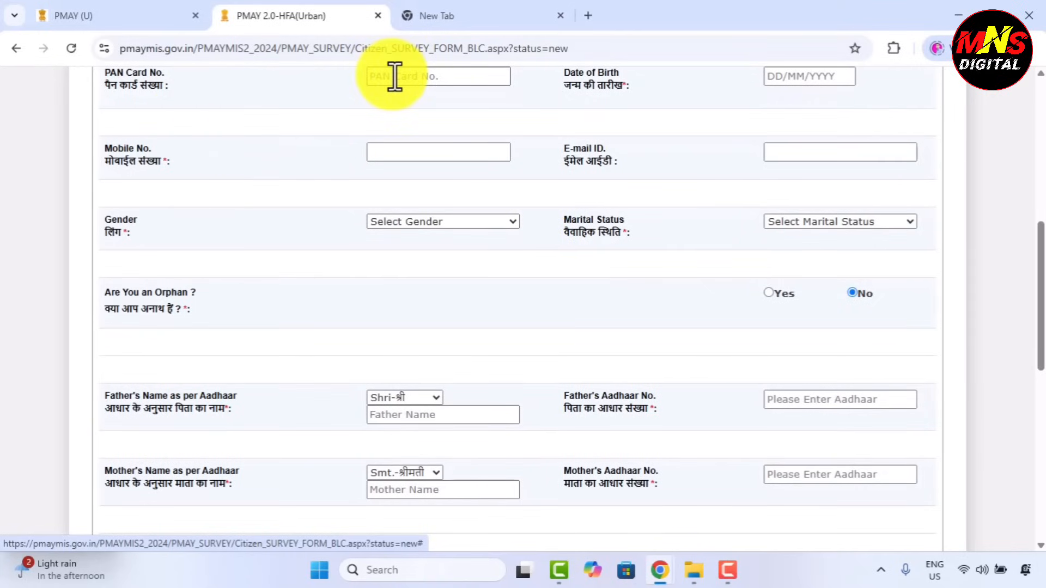
left_click(789, 76)
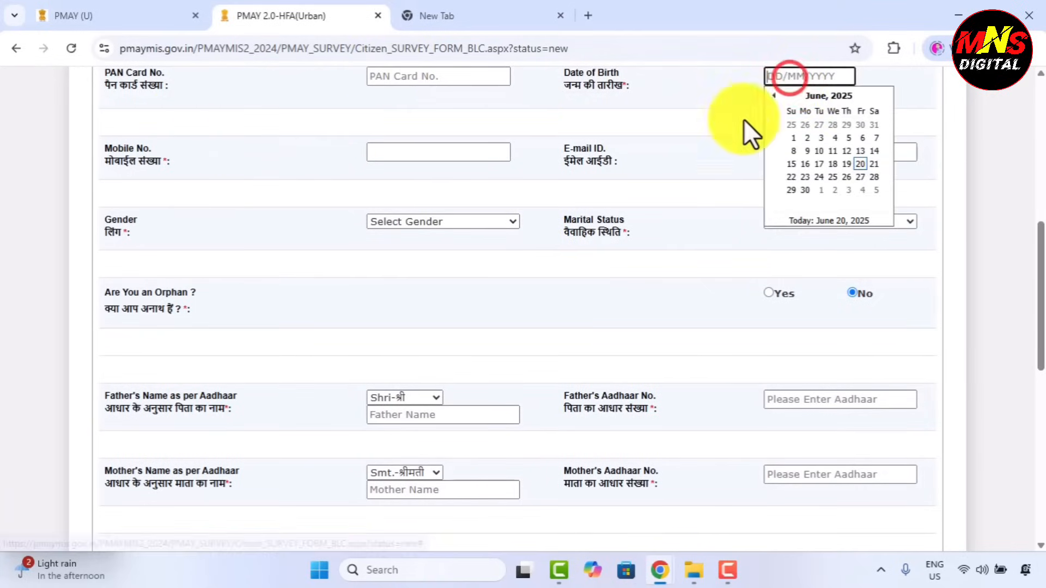
left_click(911, 87)
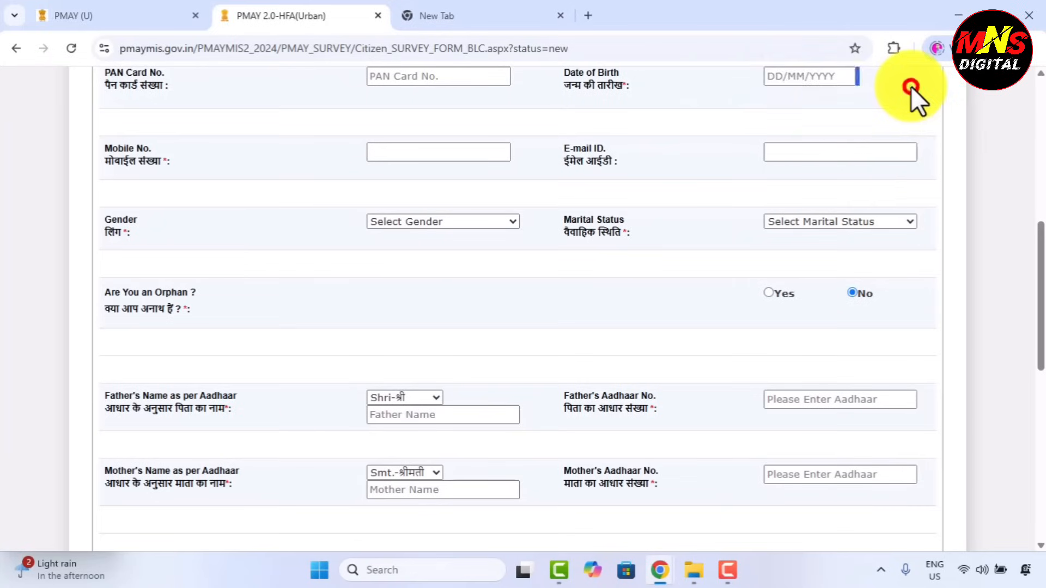
left_click(417, 153)
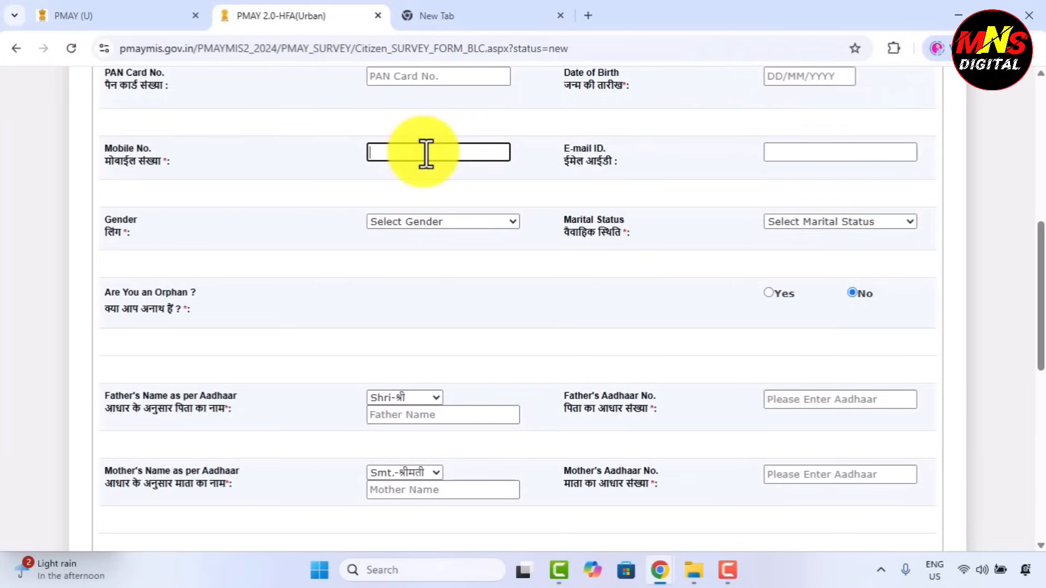
left_click(780, 155)
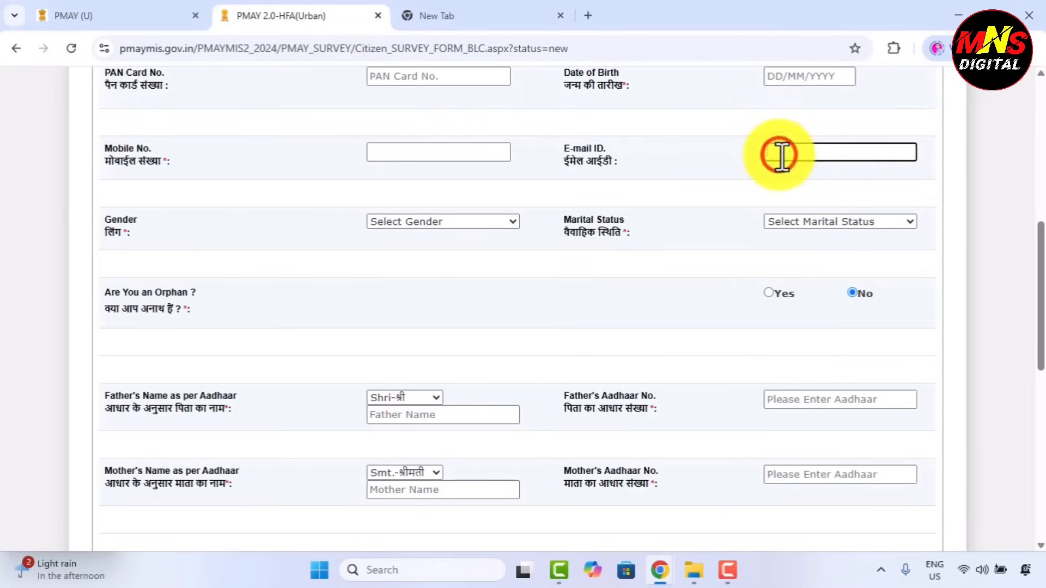
left_click(414, 226)
left_click(595, 195)
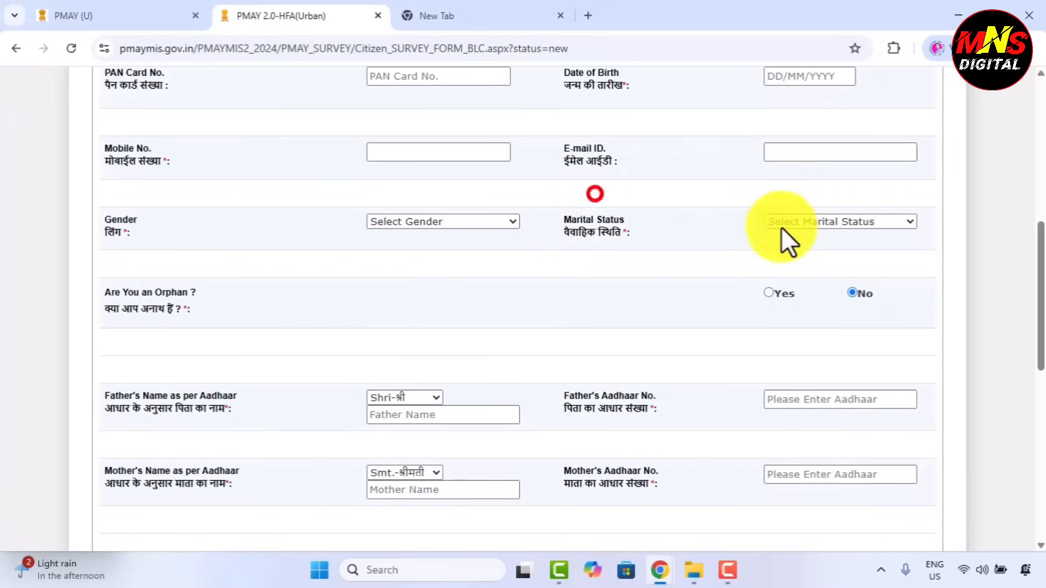
left_click(807, 224)
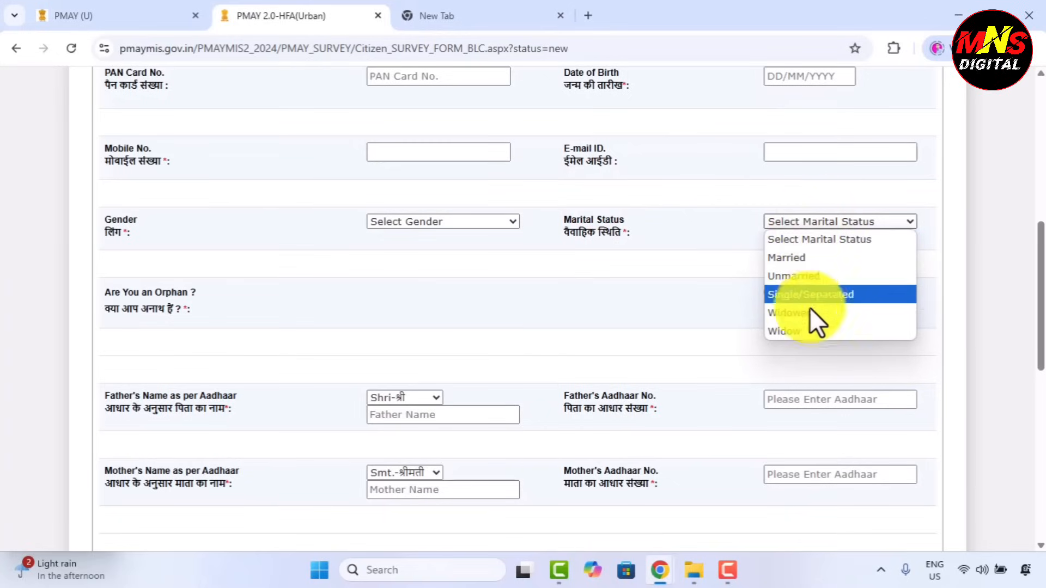
left_click(813, 198)
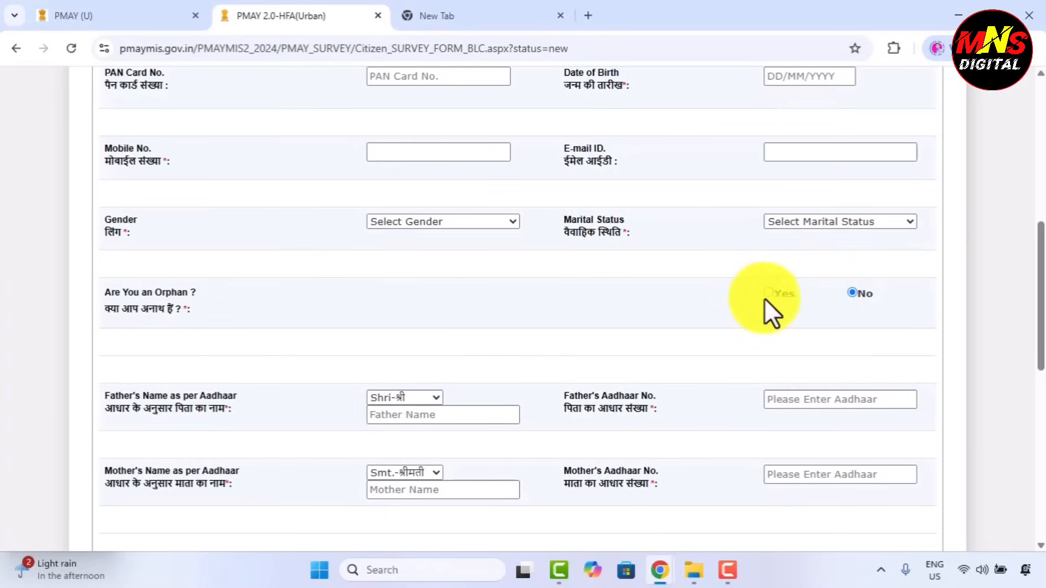
Check the orphan question, the title options for the father's name, and the parents' Aadhaar fields
scroll(218, 365, "down", 1)
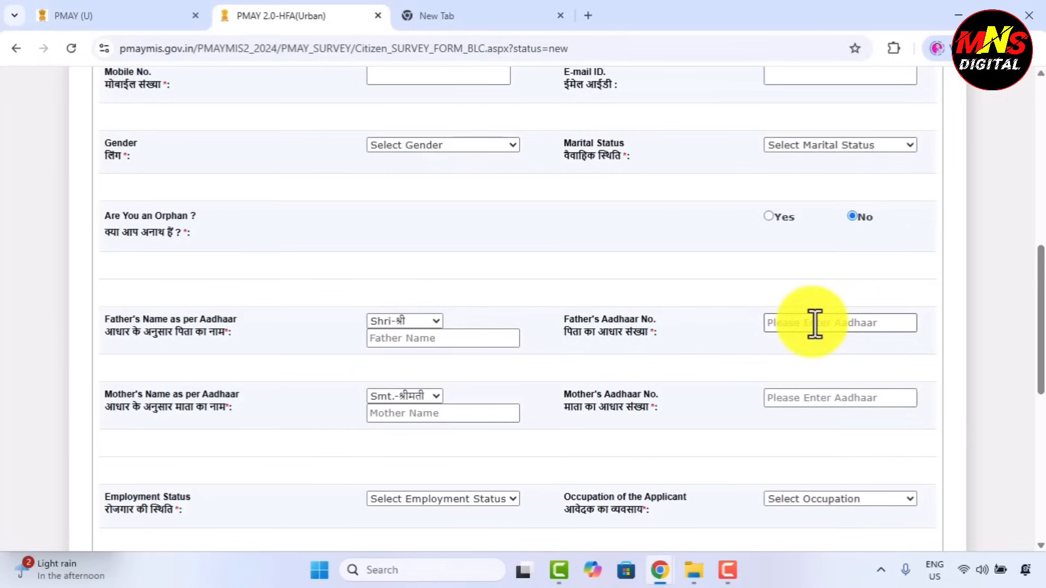
left_click(405, 321)
left_click(460, 283)
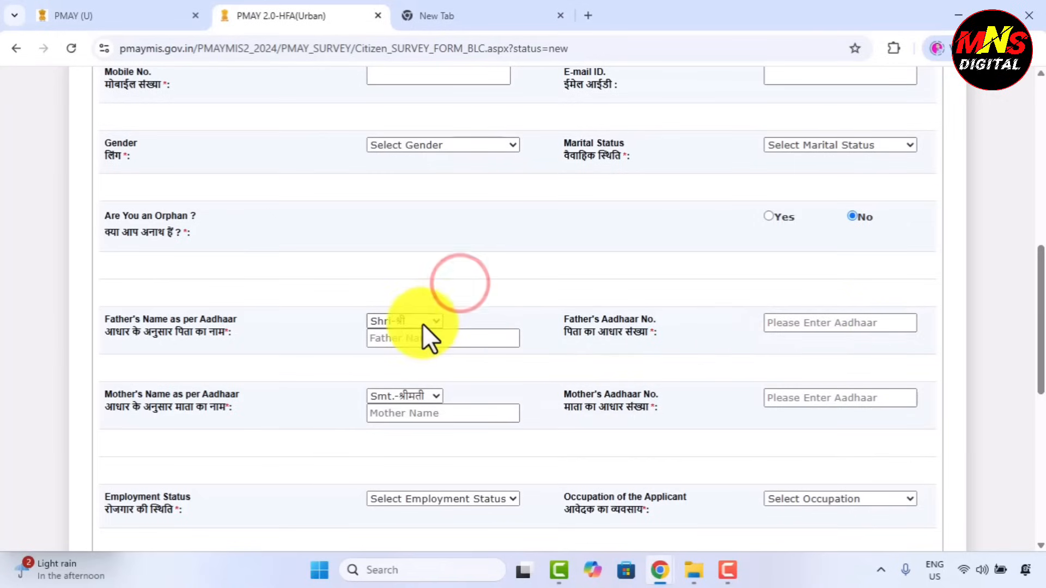
left_click(422, 320)
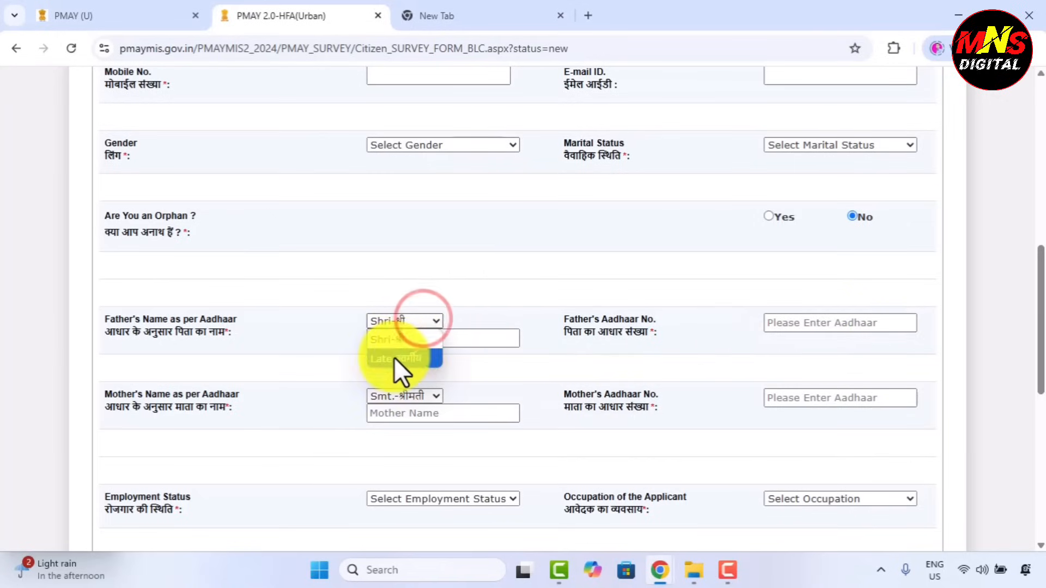
left_click(468, 288)
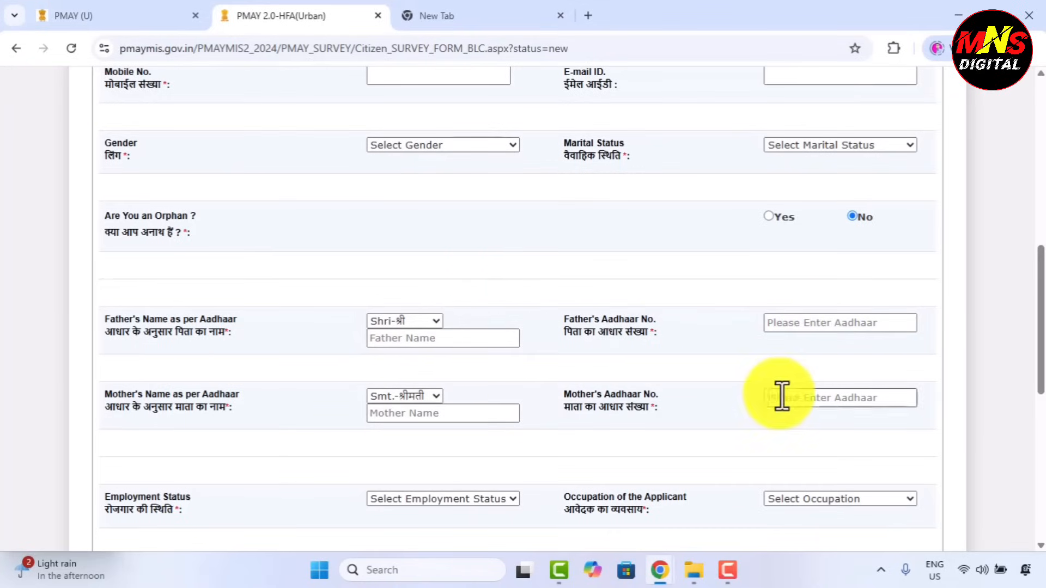
Check the available options for the applicant's employment status and occupation
scroll(806, 395, "down", 3)
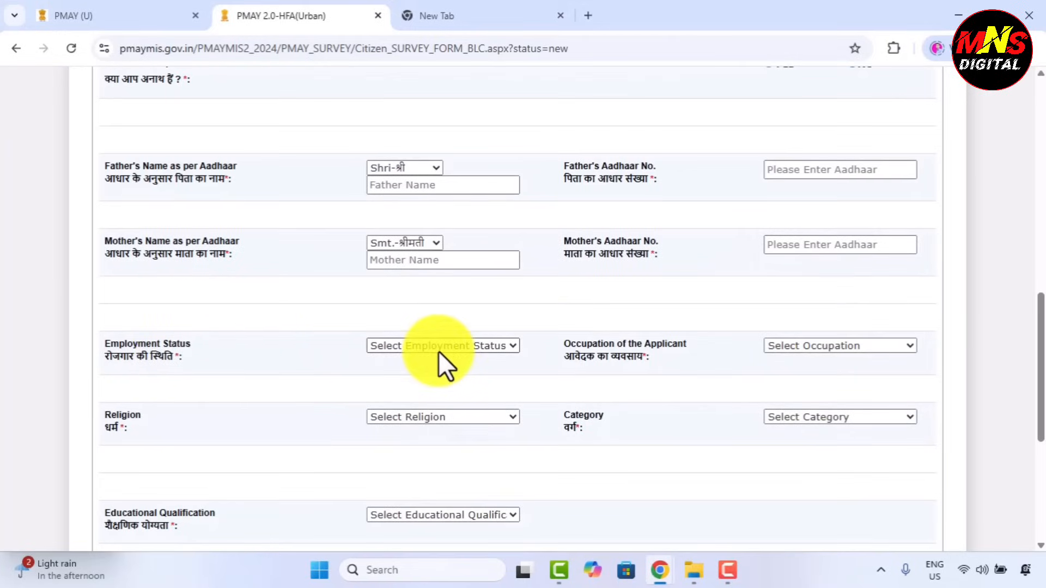
left_click(445, 348)
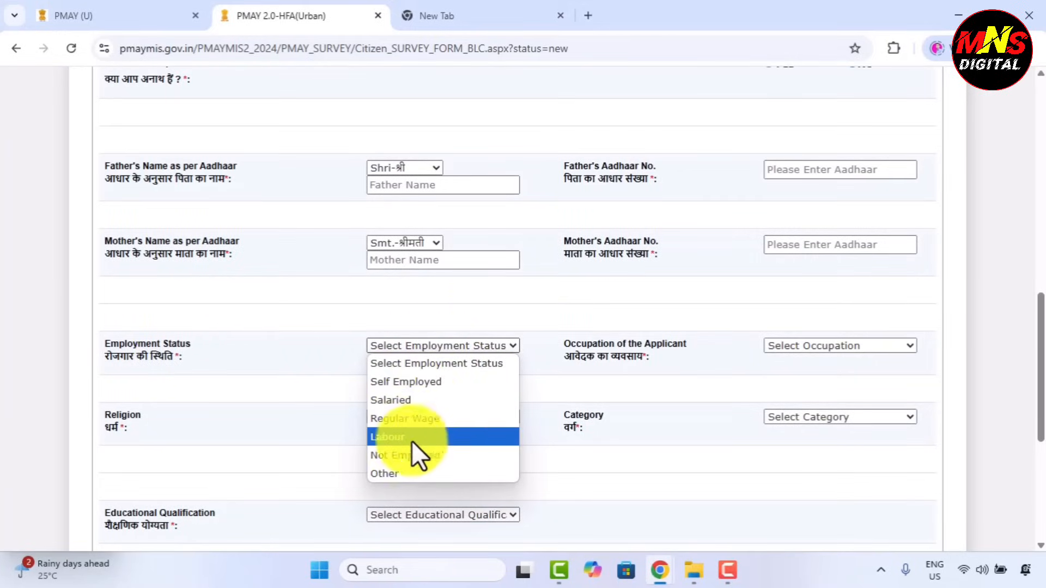
left_click(593, 322)
left_click(842, 342)
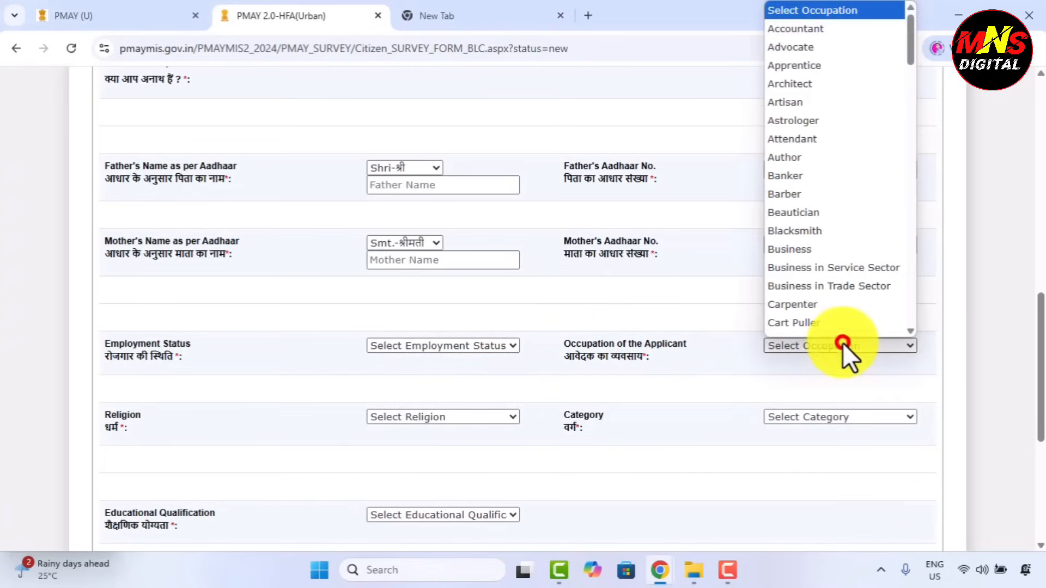
left_click(729, 319)
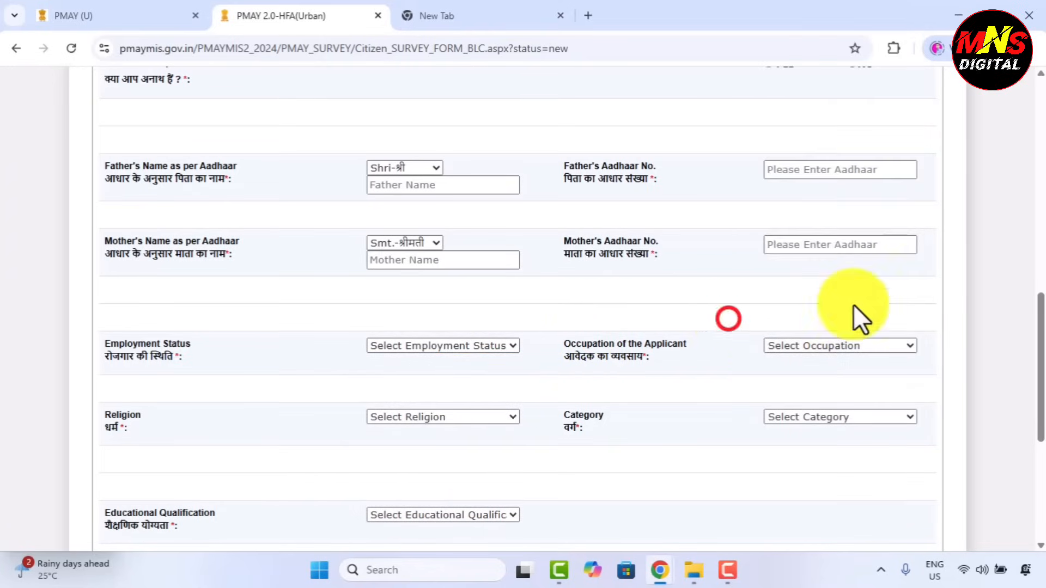
Look through the available options for religion, category and educational qualification
scroll(833, 313, "down", 1)
left_click(399, 339)
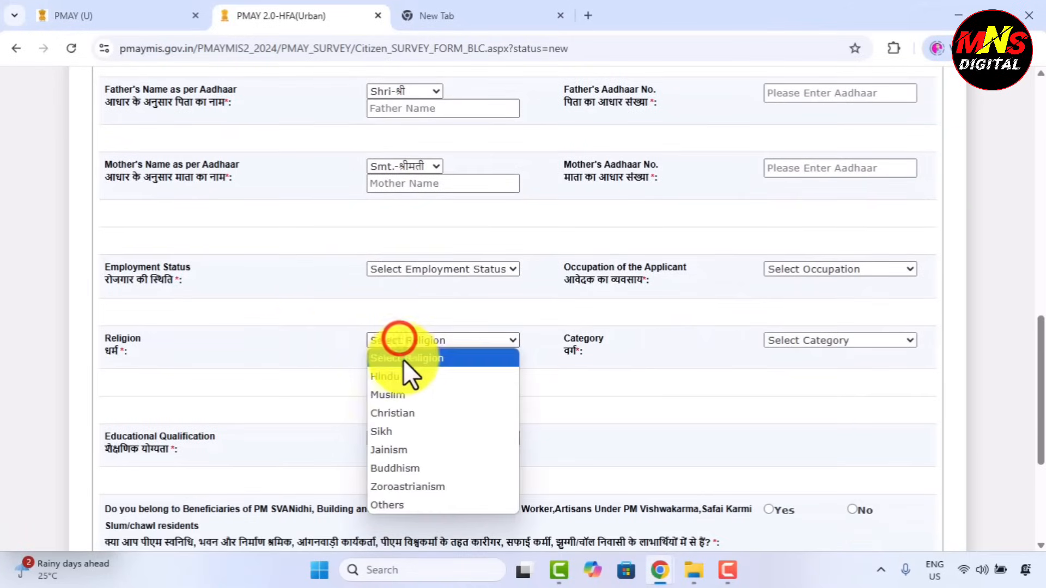
left_click(434, 304)
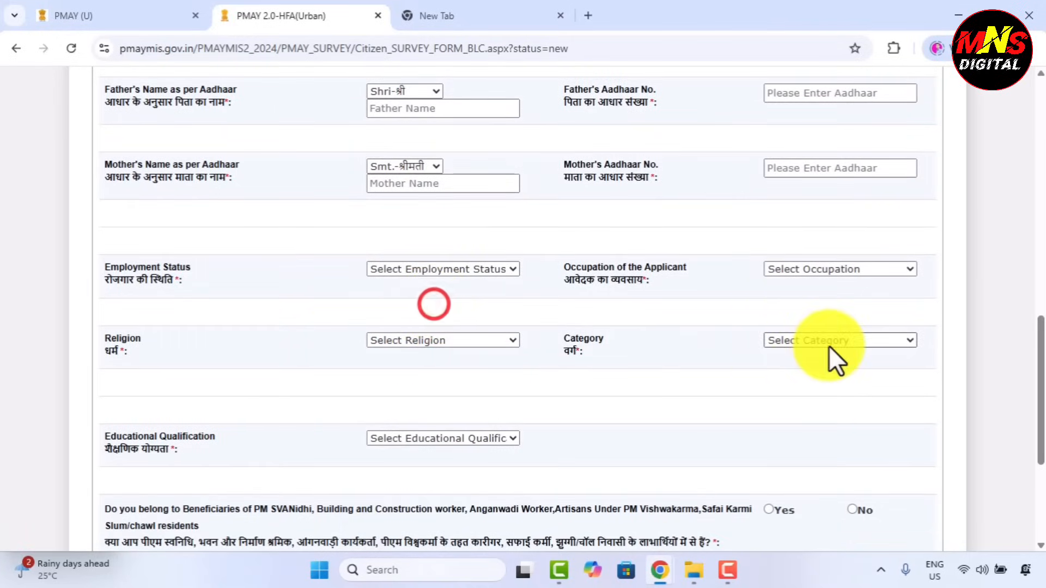
left_click(833, 340)
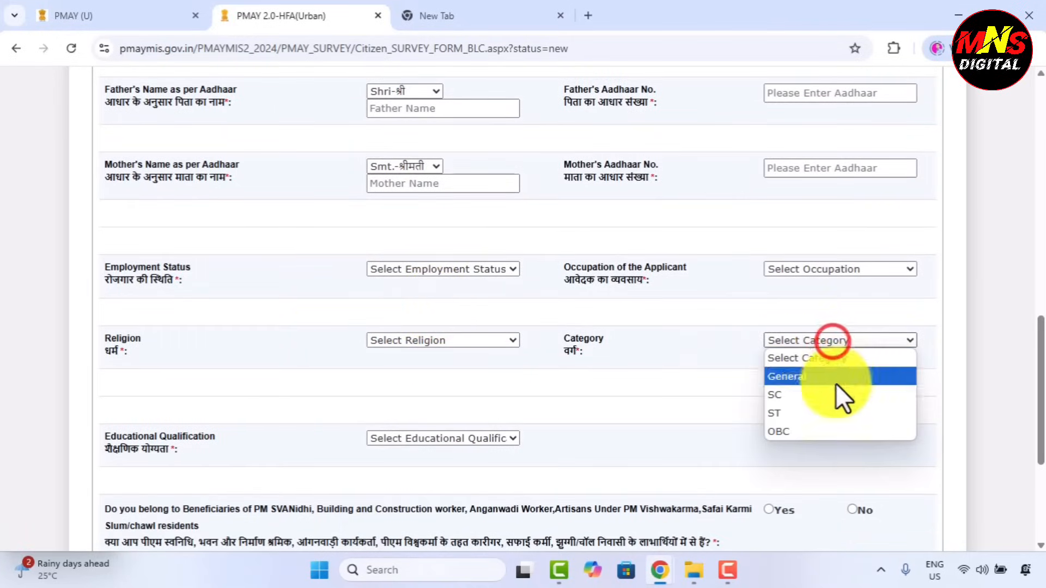
left_click(836, 309)
left_click(390, 439)
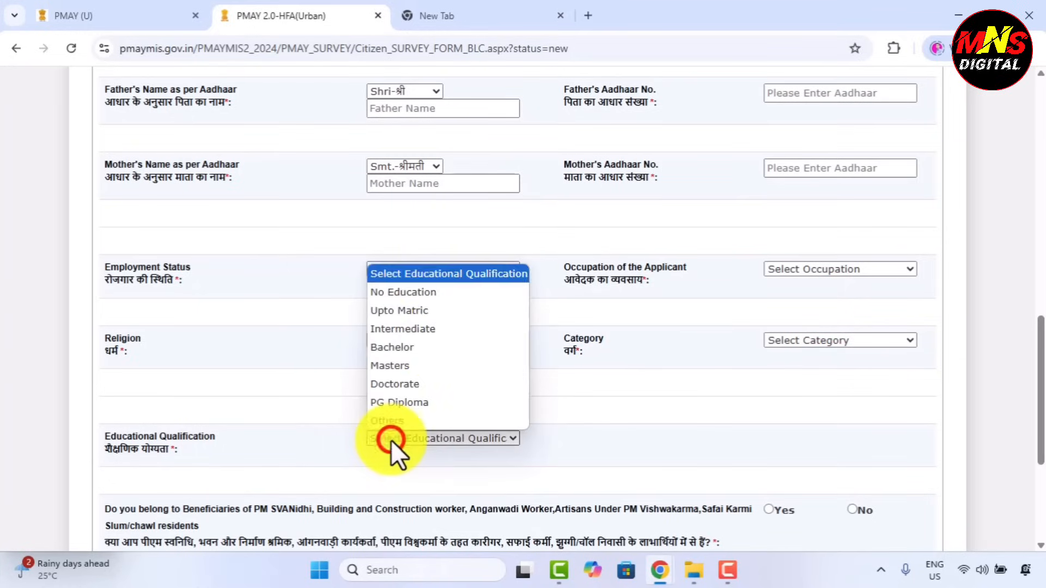
left_click(580, 407)
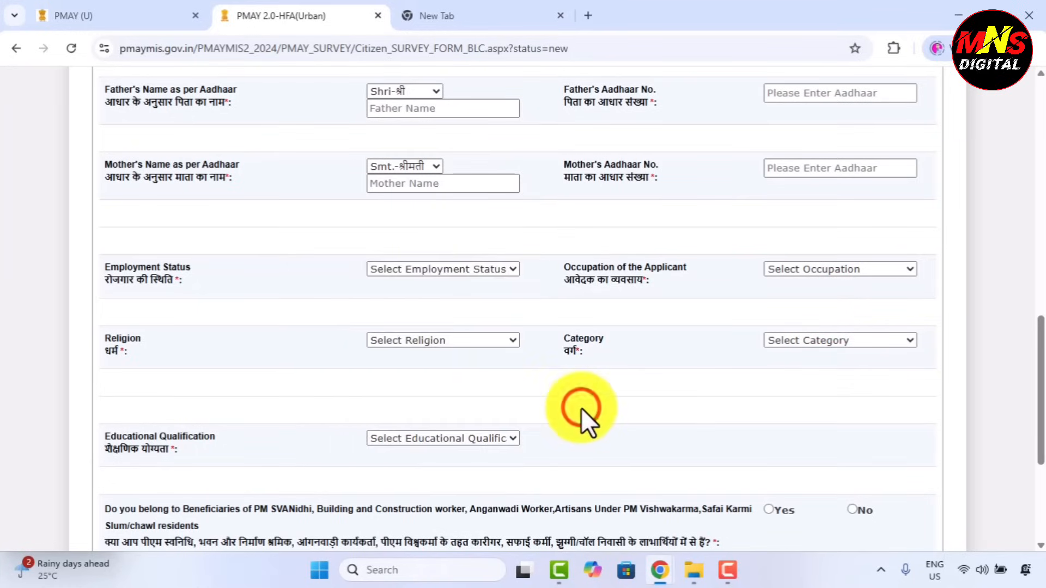
Review the PM SVANidhi and worker beneficiary question, and proceed from Personal Details to Family Member Details
scroll(581, 407, "down", 1)
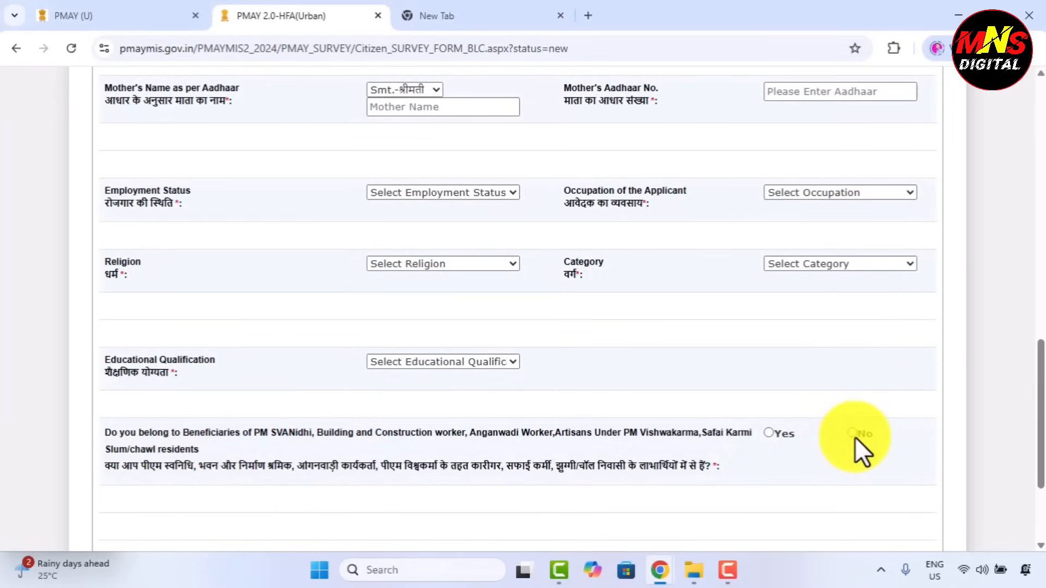
scroll(854, 437, "down", 3)
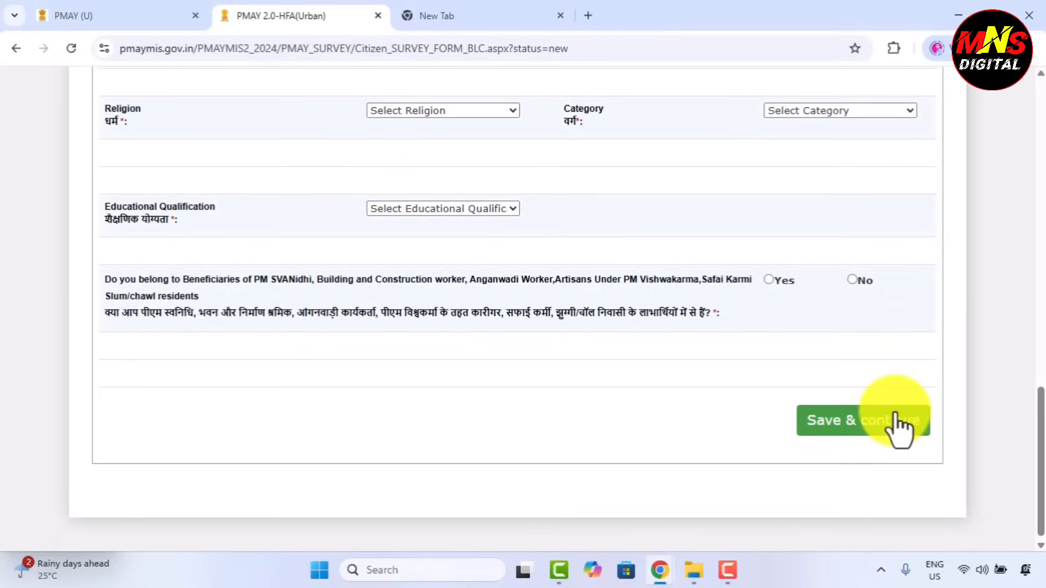
left_click(894, 414)
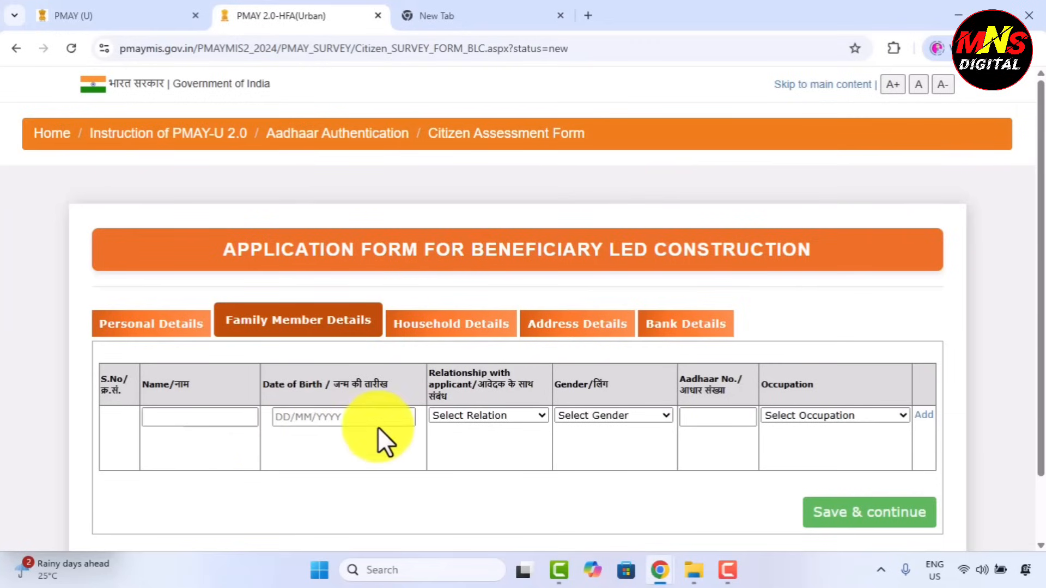
Check the relationship, gender and occupation options in the family member row
left_click(457, 417)
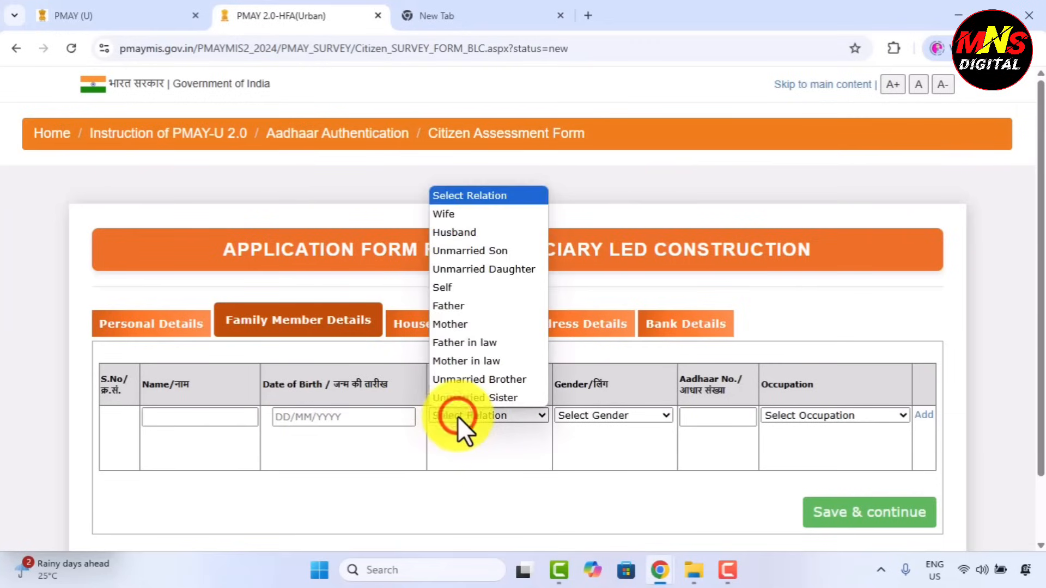
left_click(473, 441)
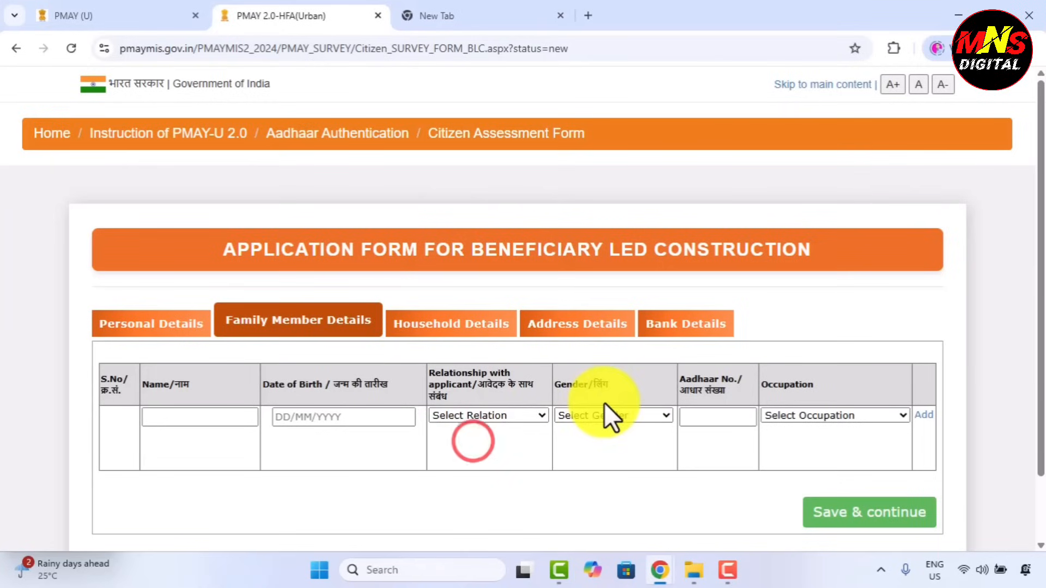
left_click(604, 413)
left_click(472, 452)
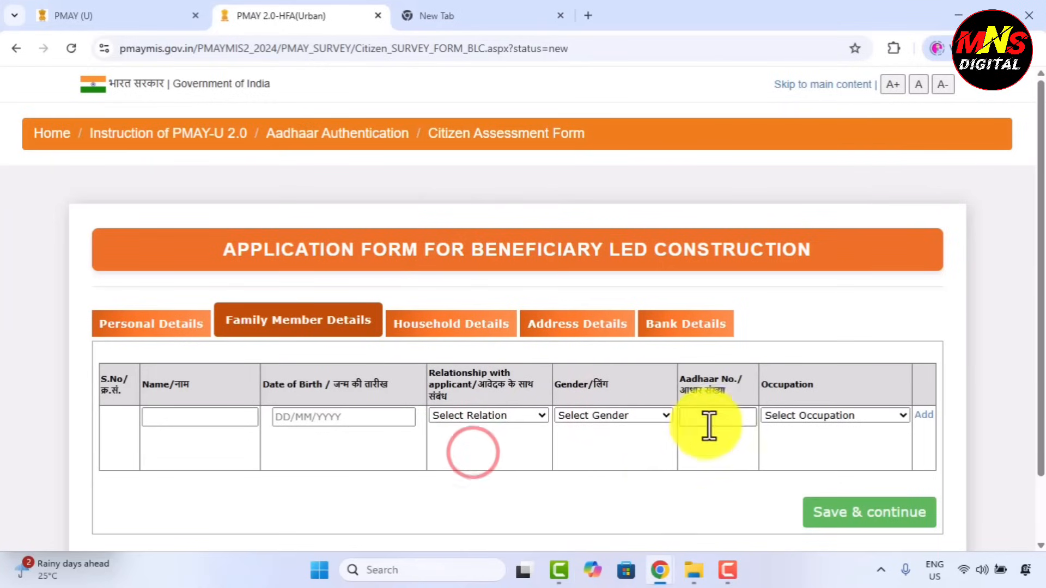
left_click(791, 414)
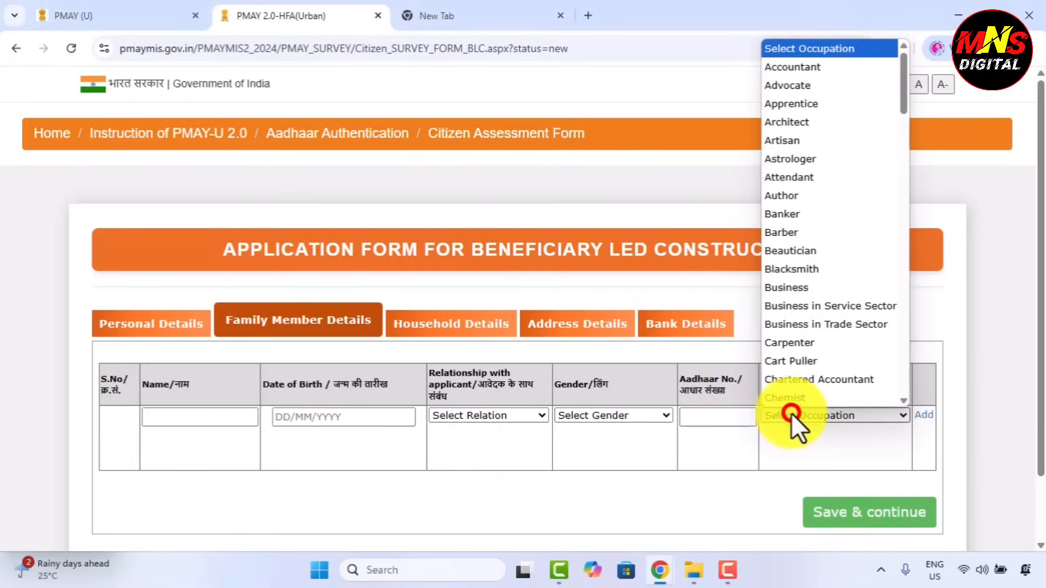
left_click(839, 439)
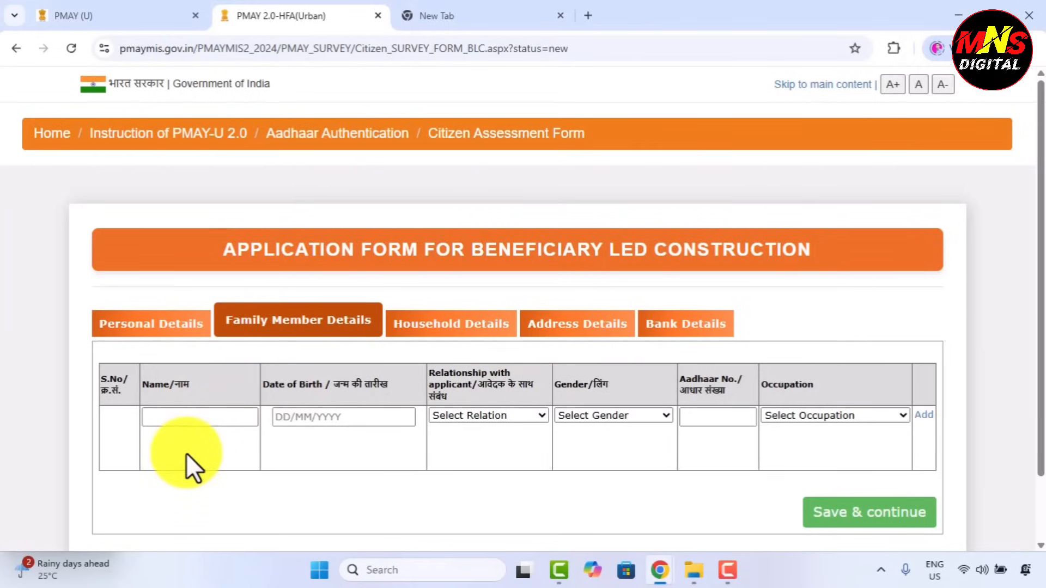
left_click(872, 484)
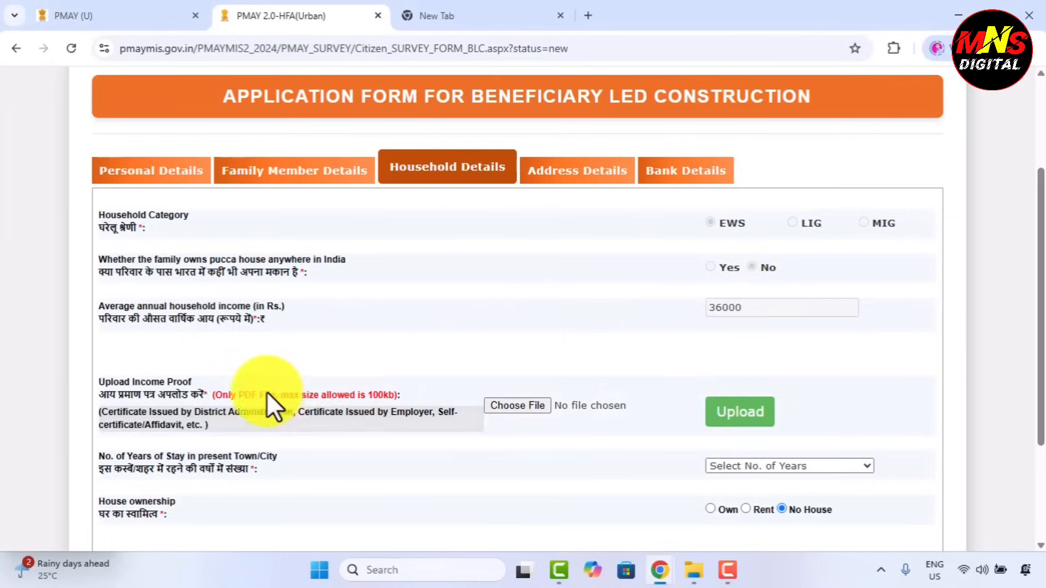
left_click(526, 410)
left_click(518, 406)
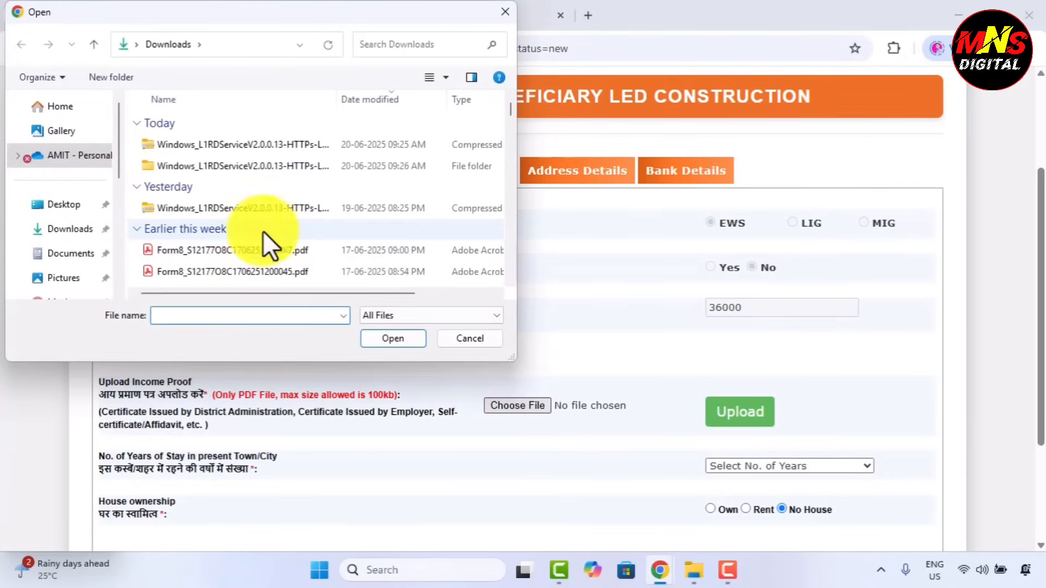
left_click(197, 253)
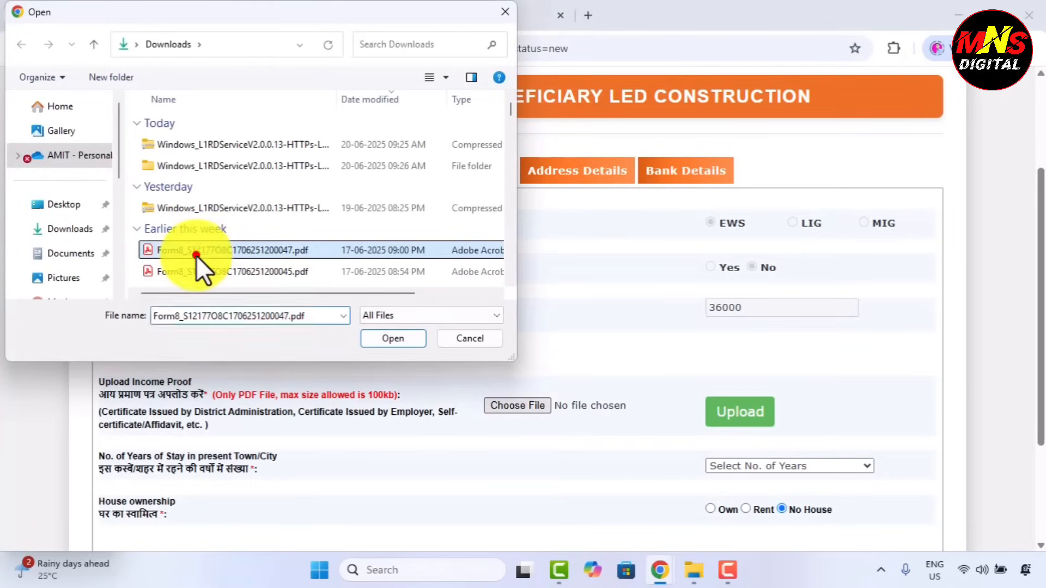
left_click(409, 340)
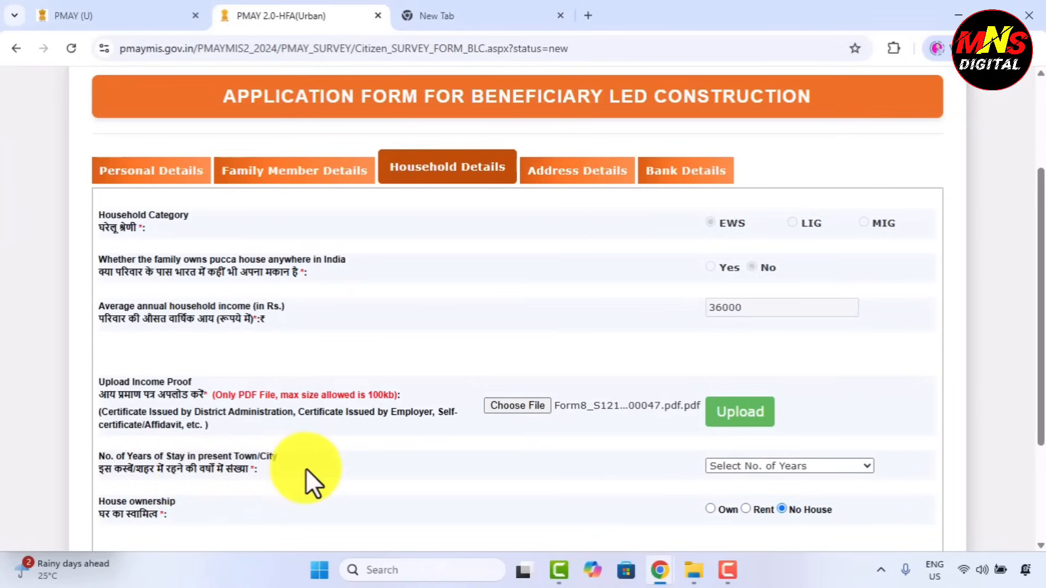
Check the options for years of stay in the present town and house ownership, and proceed to Address Details
left_click(732, 467)
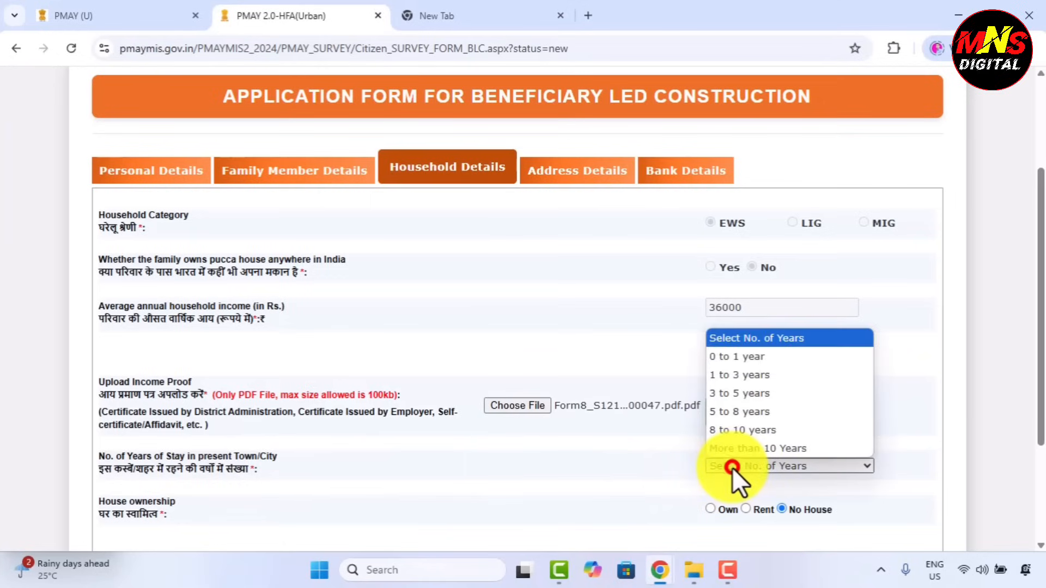
left_click(630, 447)
scroll(509, 453, "down", 1)
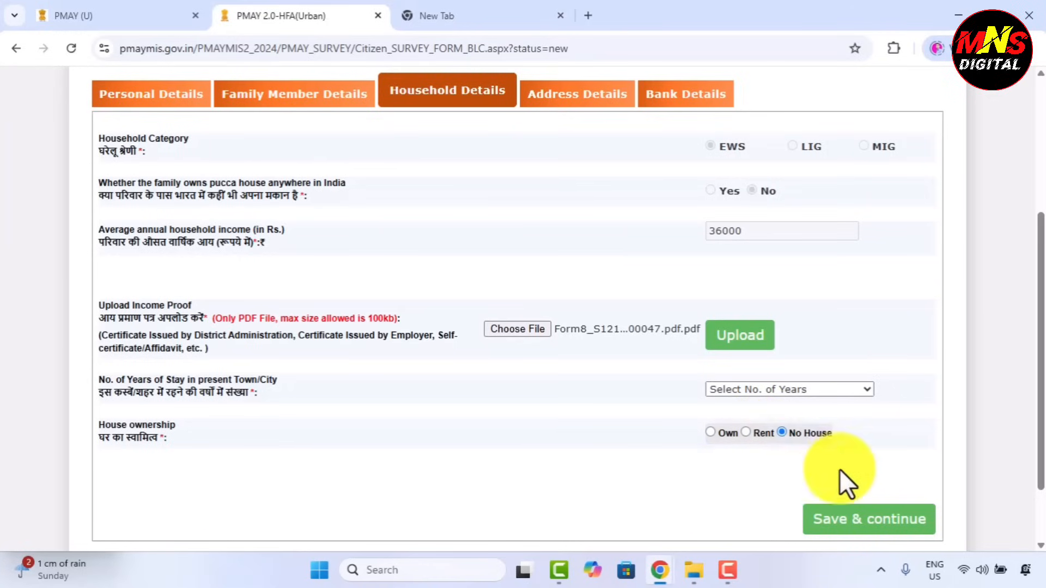
left_click(898, 494)
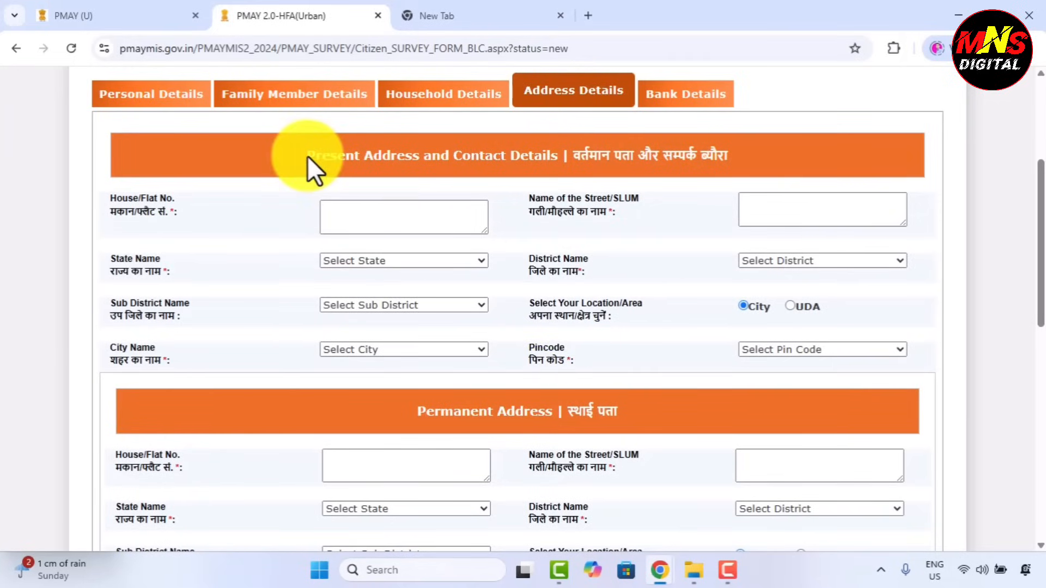
Set the present address to state Madhya Pradesh, district East Nimar and sub-district Harsud
left_click_drag(308, 156, 792, 120)
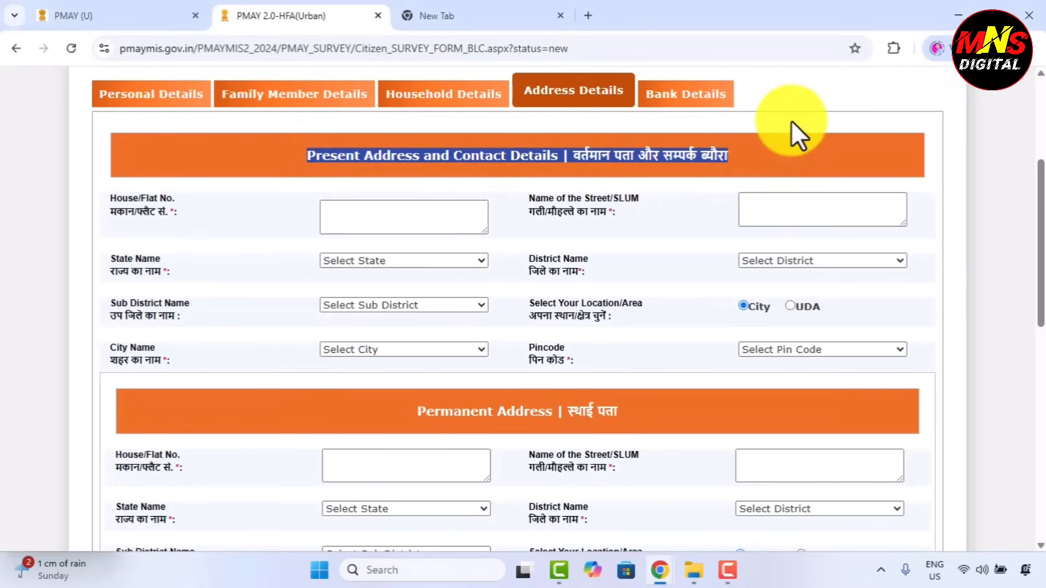
left_click(791, 120)
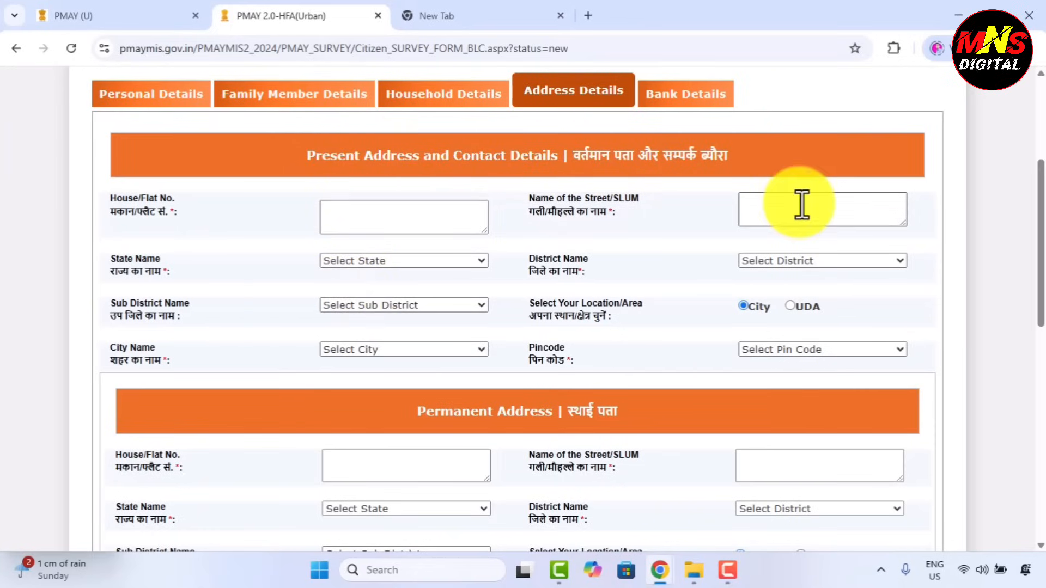
left_click(387, 260)
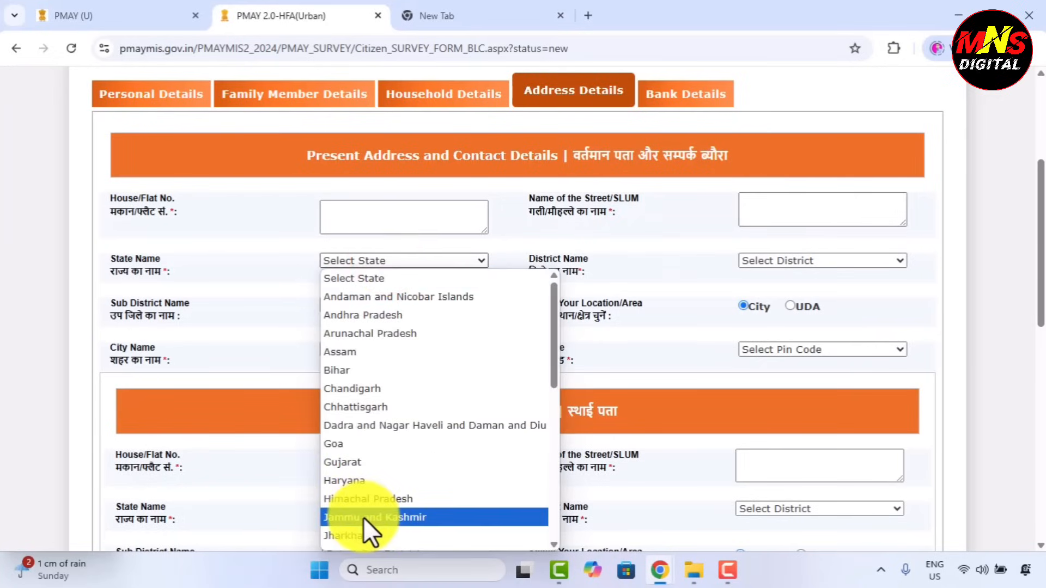
scroll(427, 395, "down", 5)
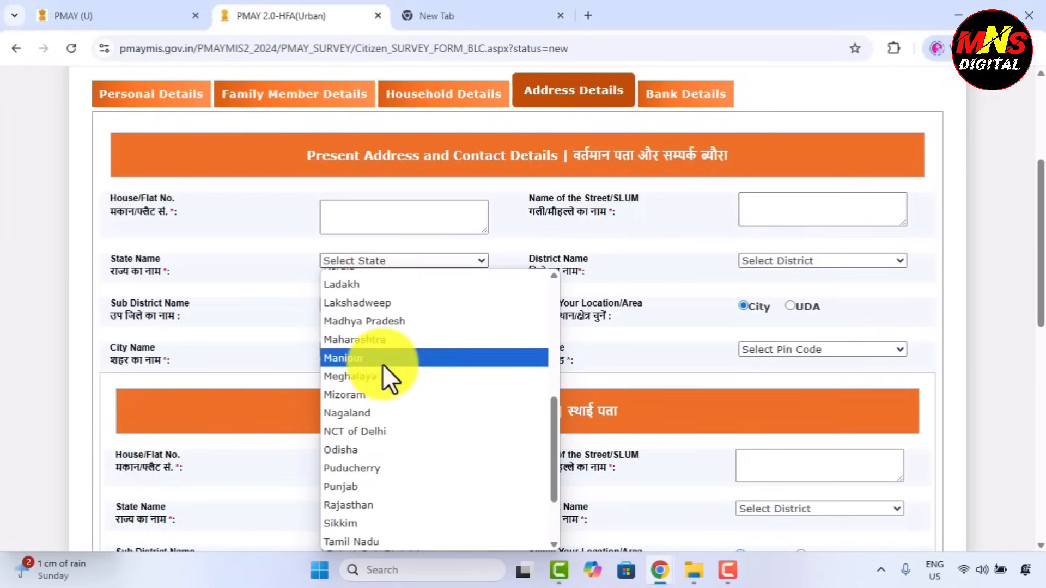
left_click(394, 325)
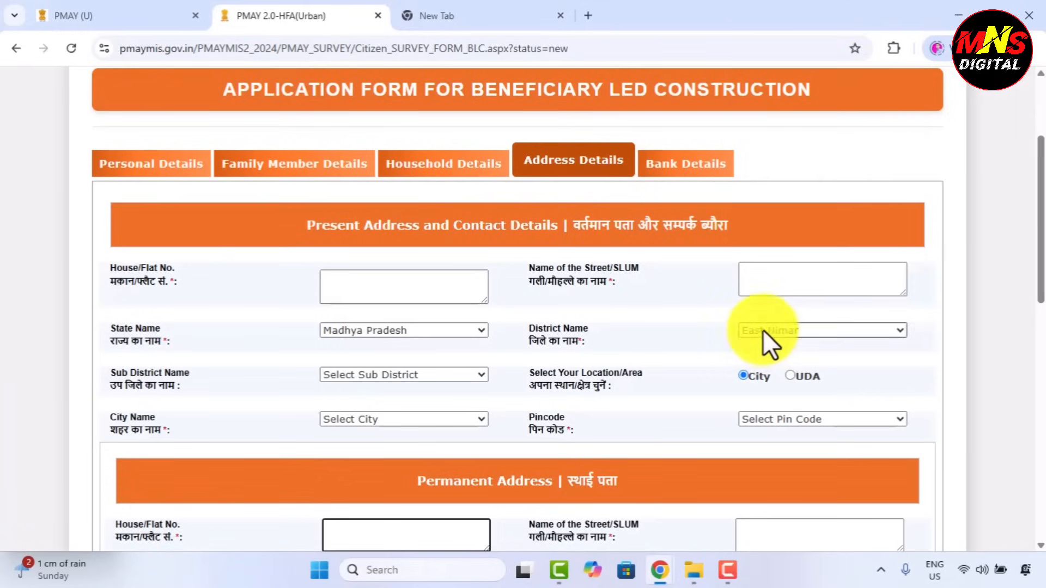
left_click(767, 327)
left_click(790, 310)
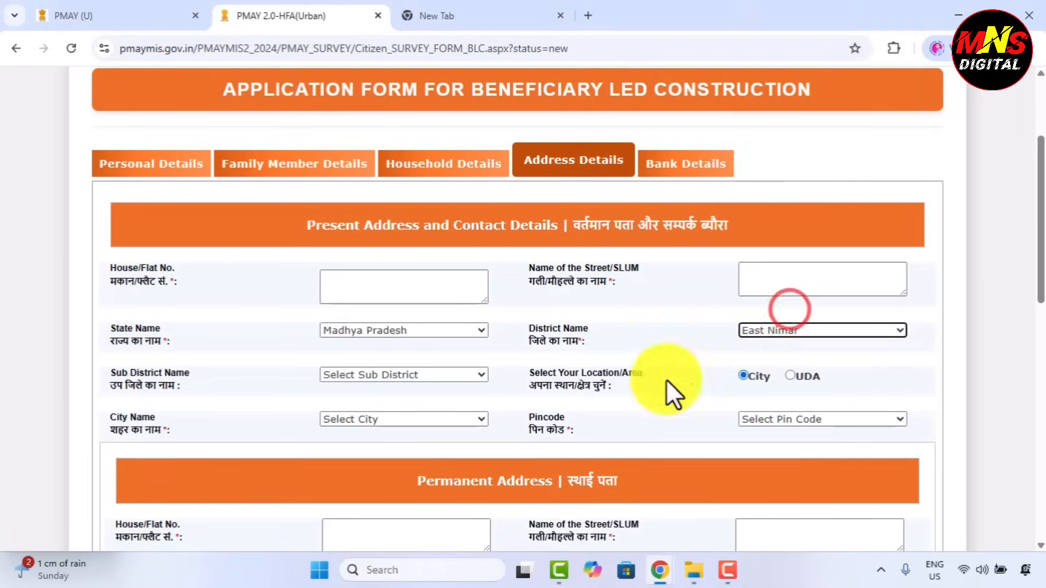
left_click(376, 373)
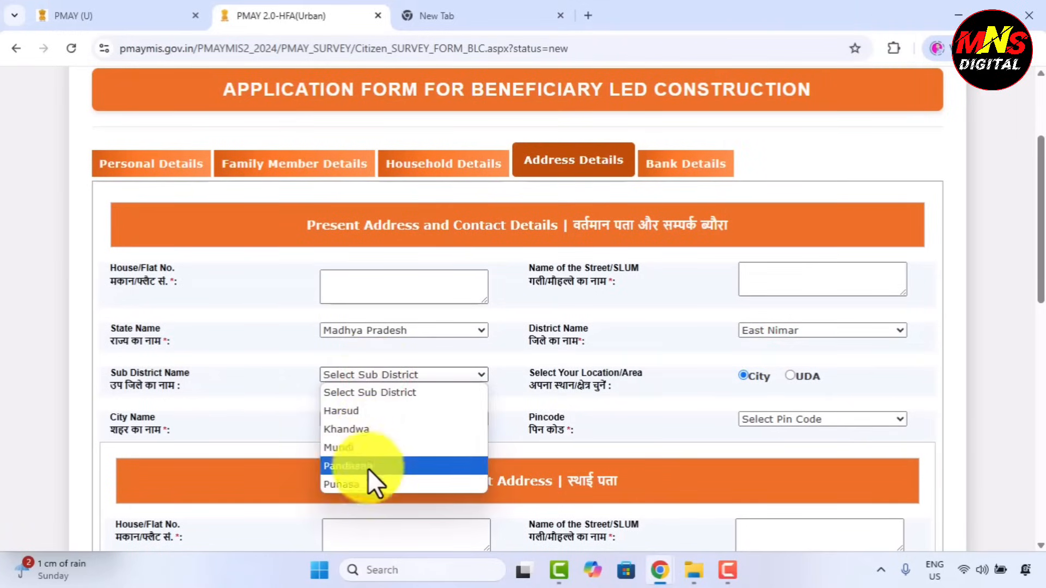
left_click(381, 412)
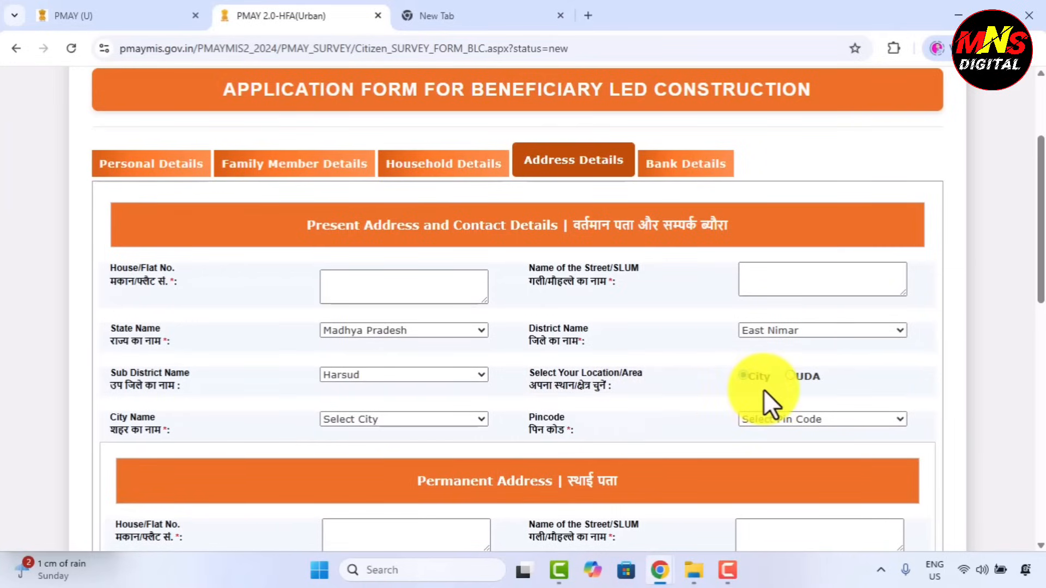
Check the city and pincode options of the present address, and bring up the Permanent Address fields
left_click(415, 419)
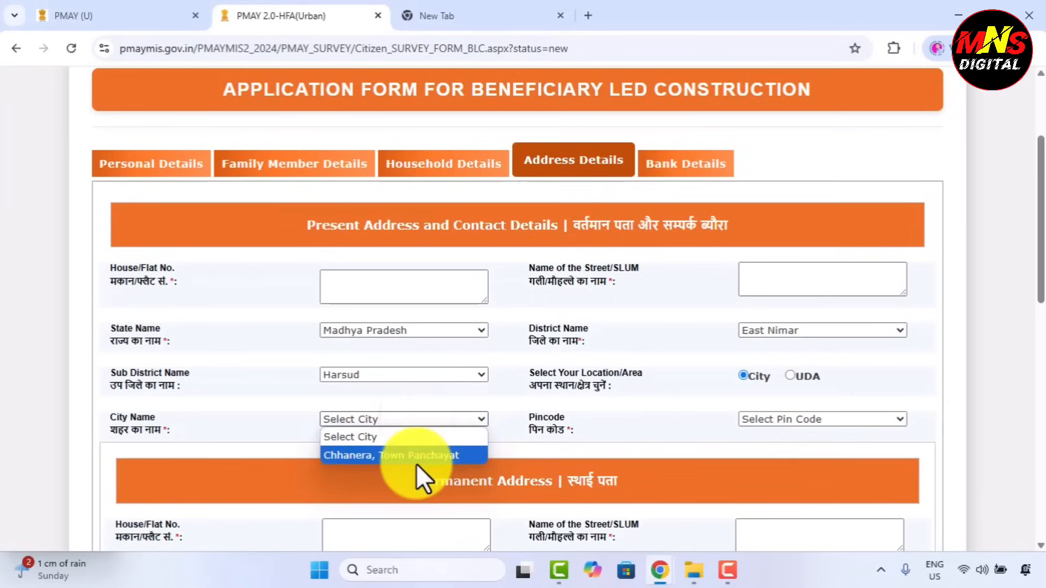
left_click(642, 417)
left_click(769, 418)
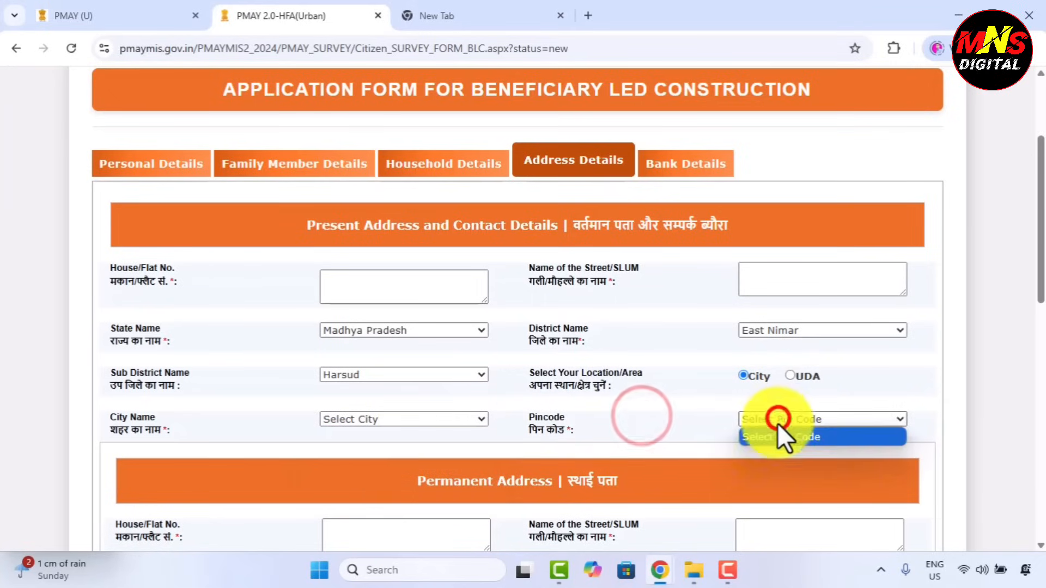
left_click(782, 434)
left_click(687, 426)
scroll(688, 426, "down", 3)
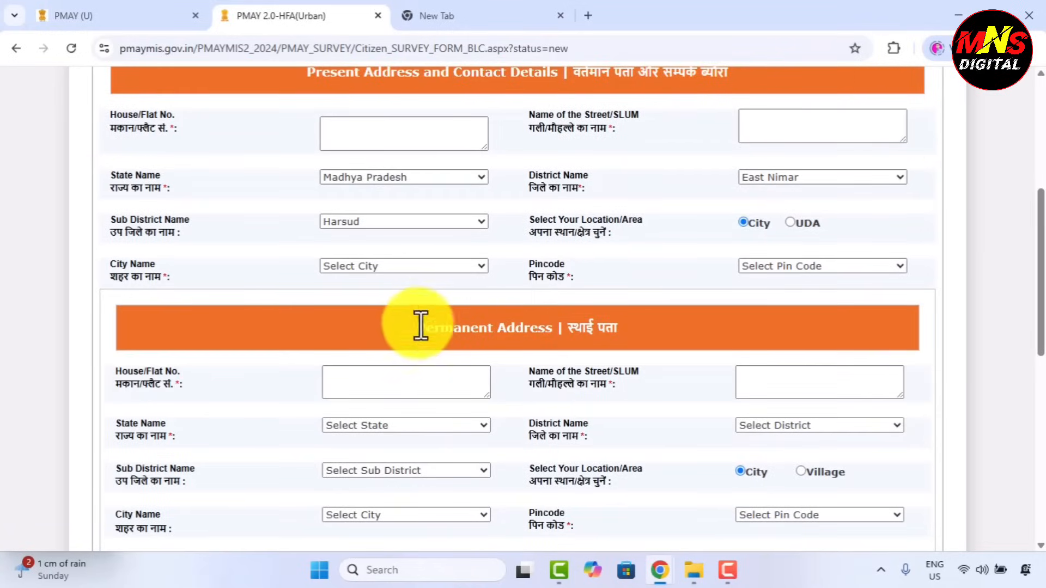
Review the Permanent Address and PMAY Construction Site Address sections down to the land document upload requirements
left_click_drag(417, 326, 681, 321)
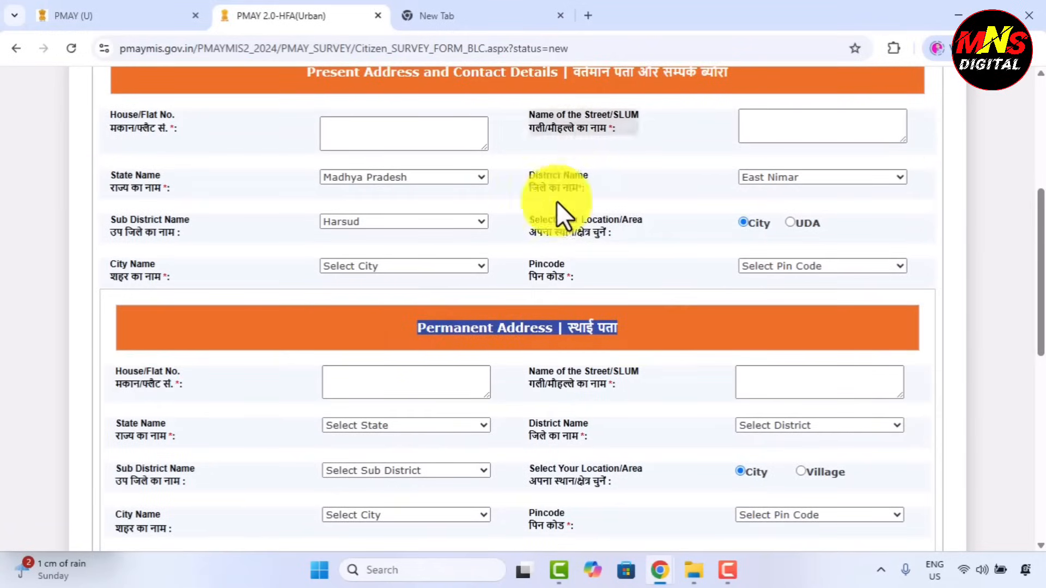
scroll(546, 421, "down", 3)
scroll(546, 419, "down", 3)
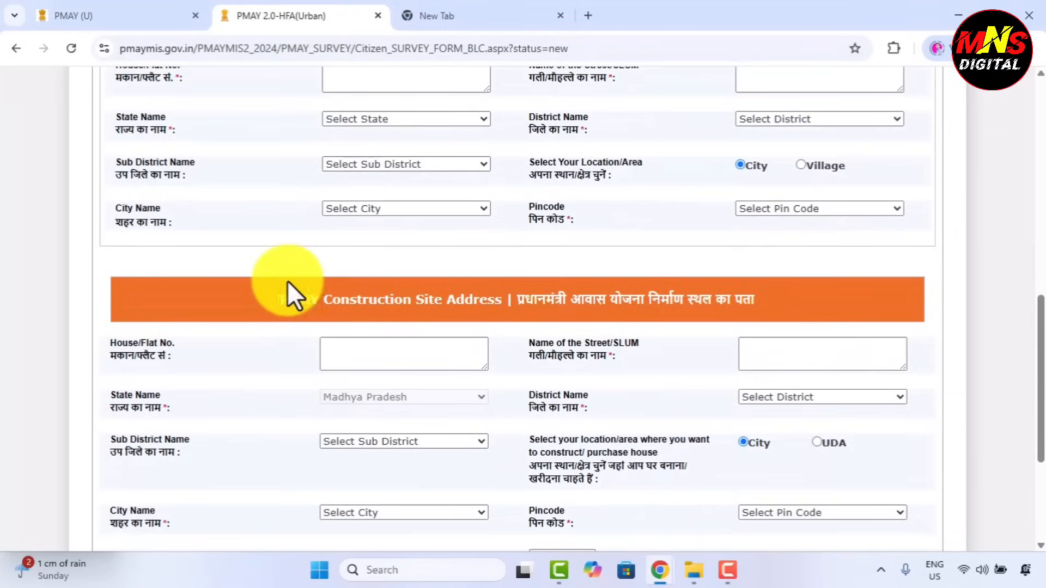
left_click_drag(280, 299, 782, 303)
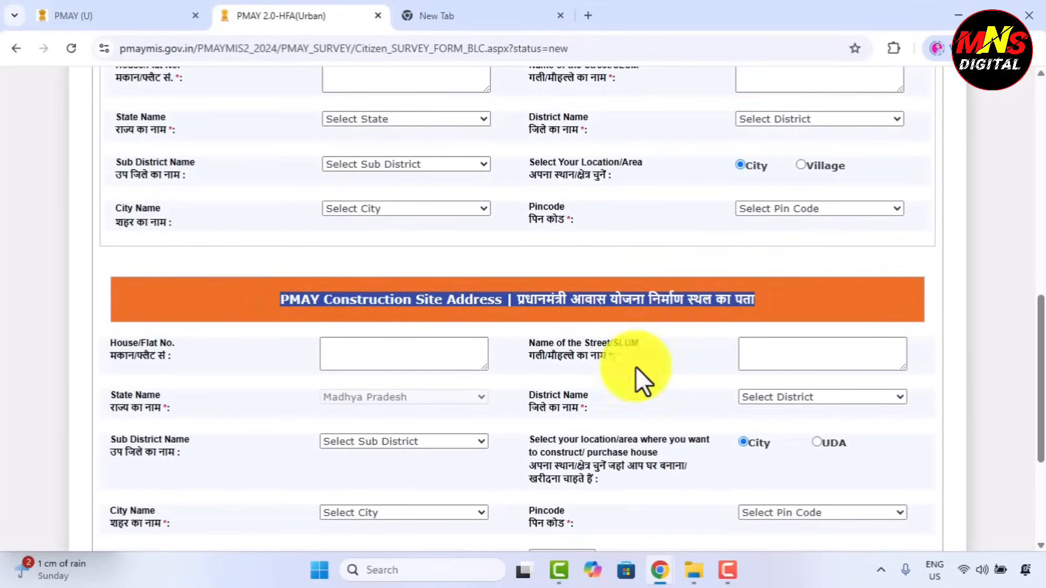
scroll(597, 388, "down", 2)
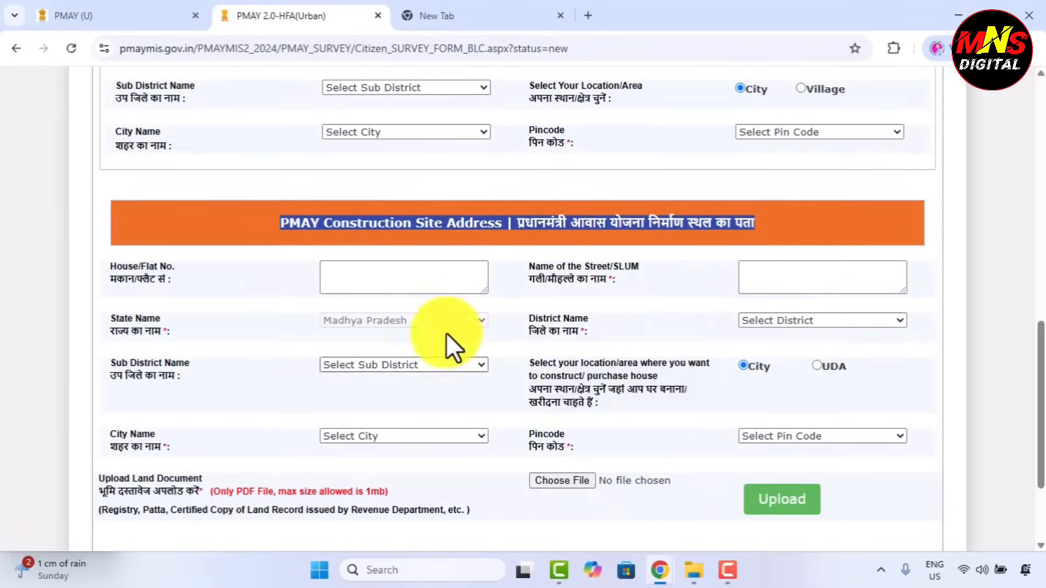
scroll(707, 290, "down", 2)
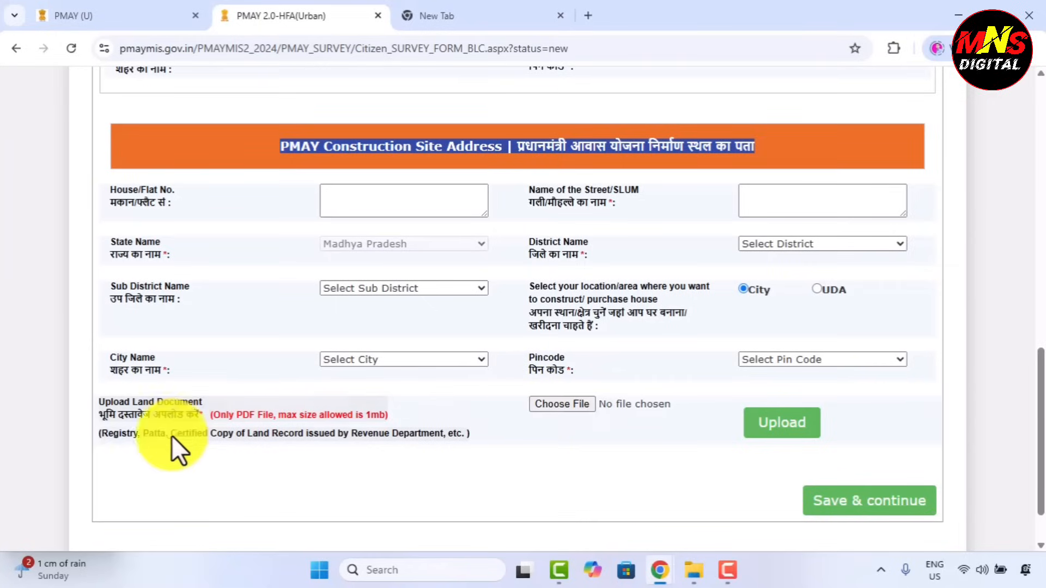
left_click(133, 432)
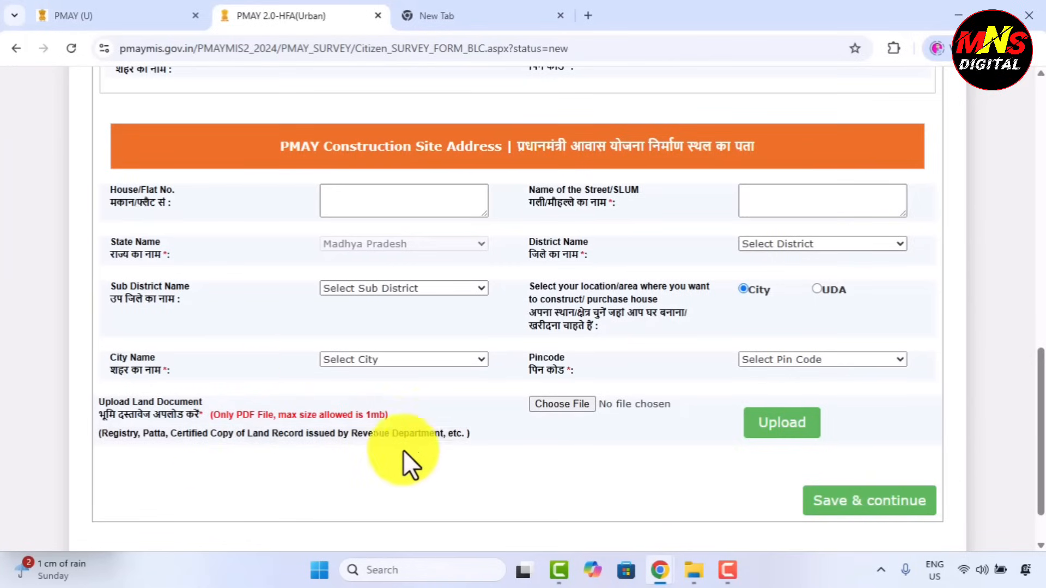
left_click(557, 403)
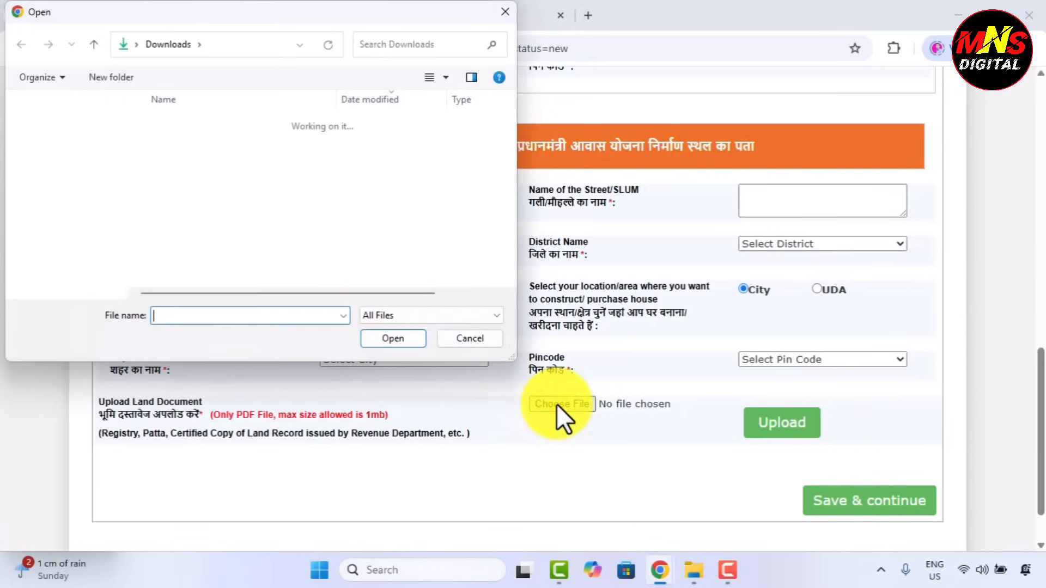
left_click(218, 243)
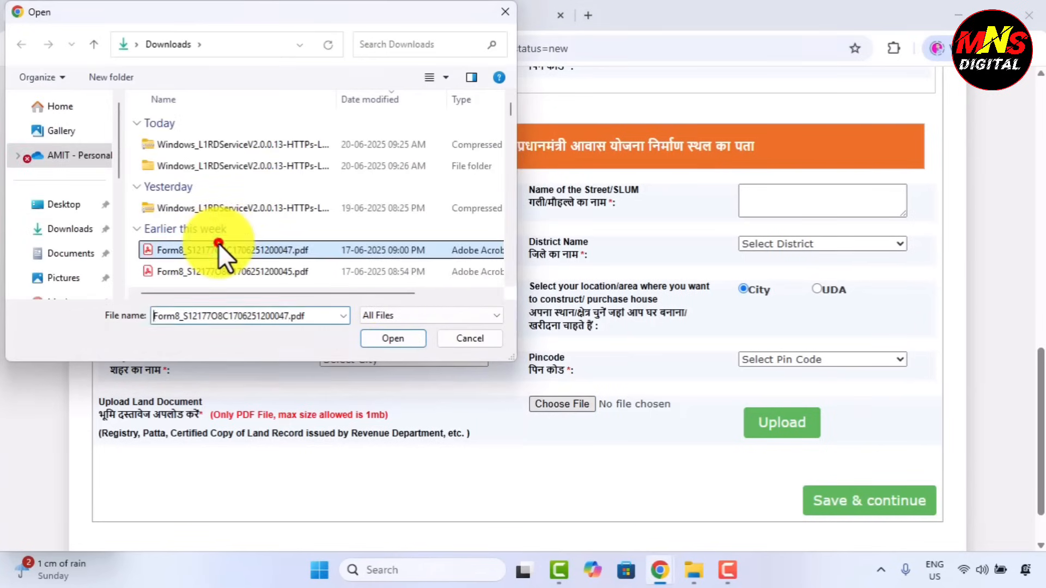
left_click(386, 340)
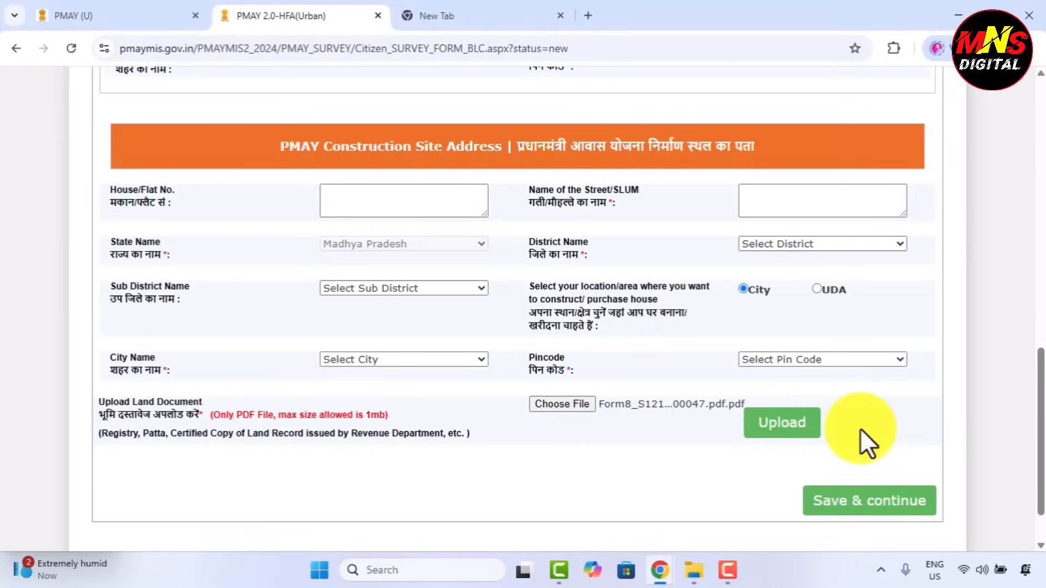
Proceed to Bank Details, check the account number, confirmation and IFSC code fields, and return to Address Details
left_click(904, 472)
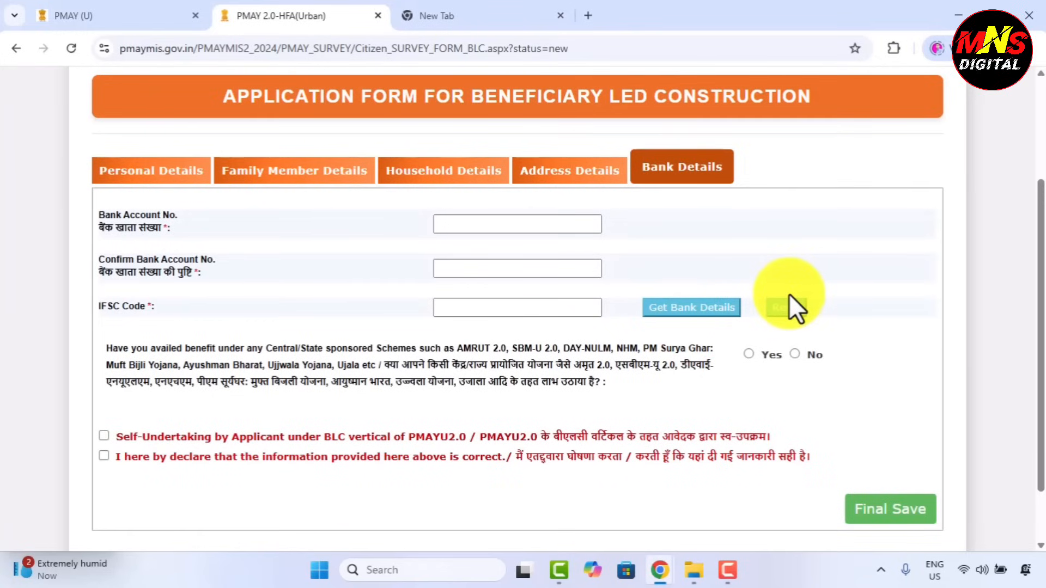
left_click(464, 223)
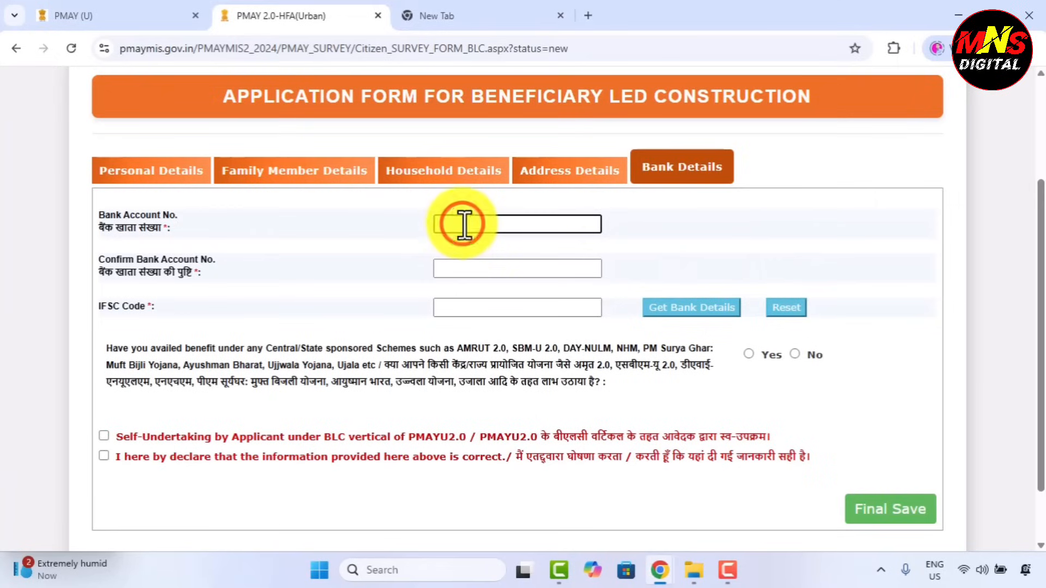
left_click(514, 268)
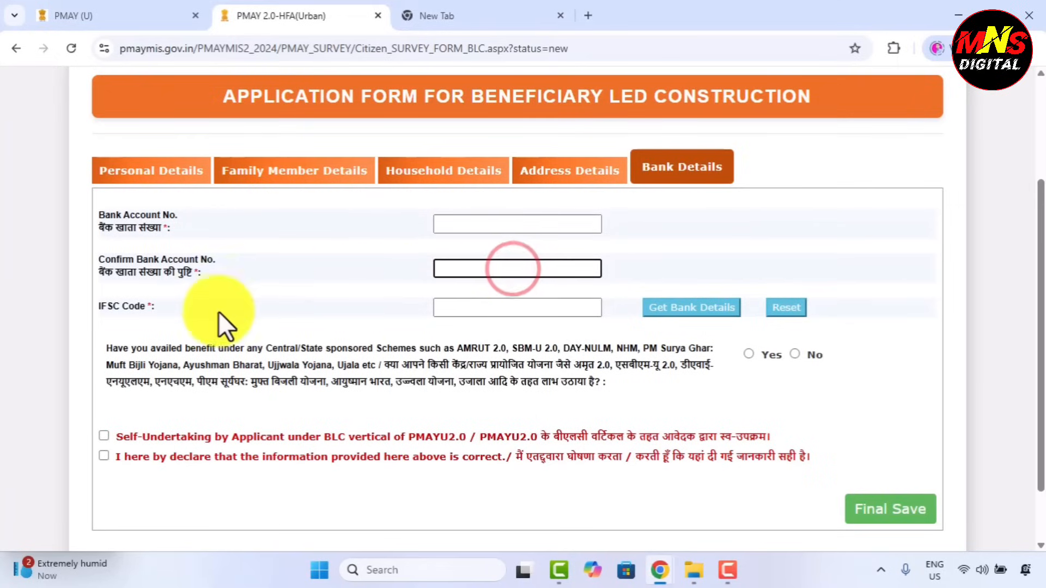
left_click(453, 307)
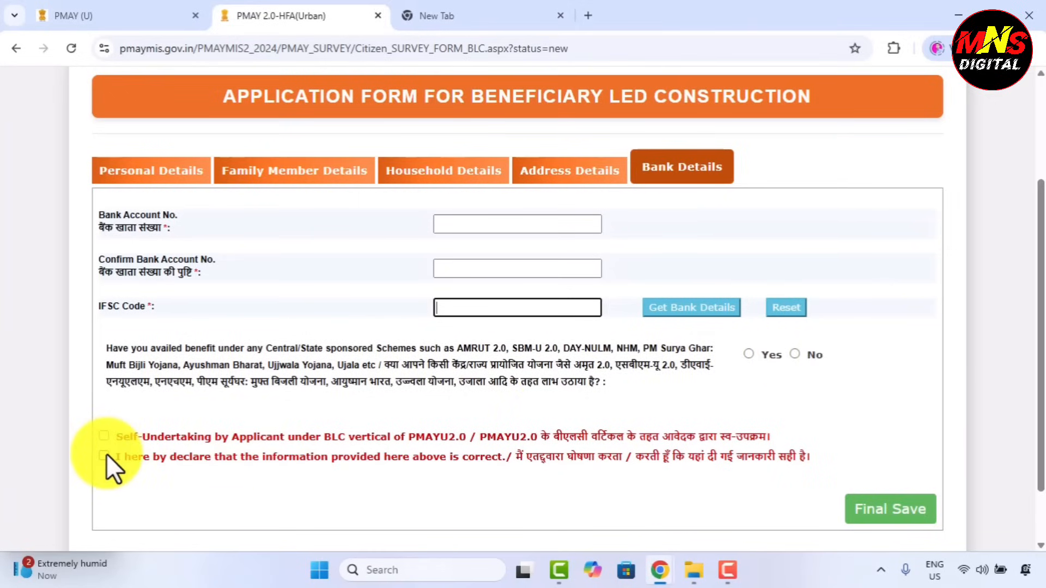
left_click(905, 479)
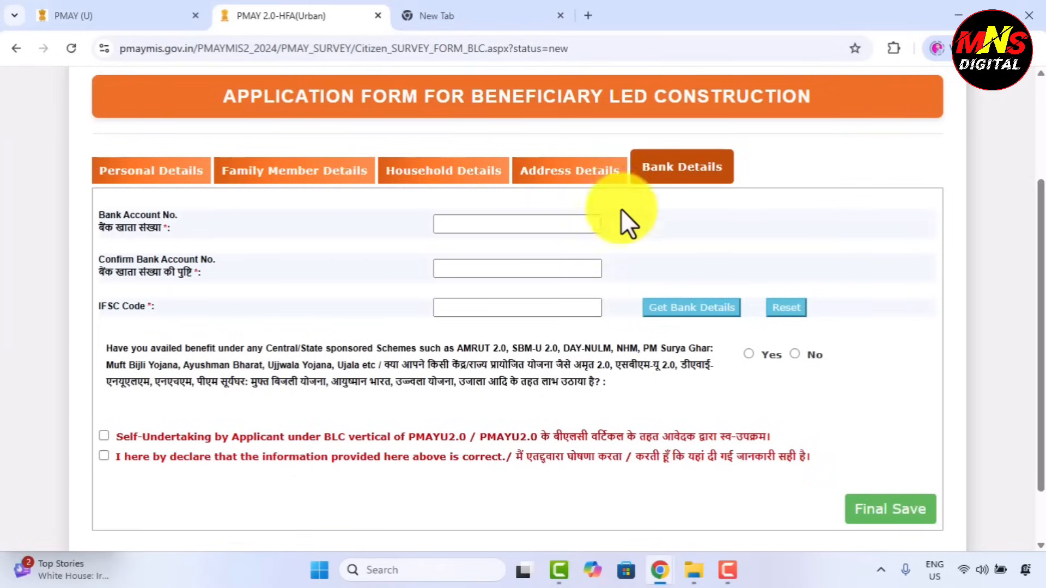
left_click(599, 180)
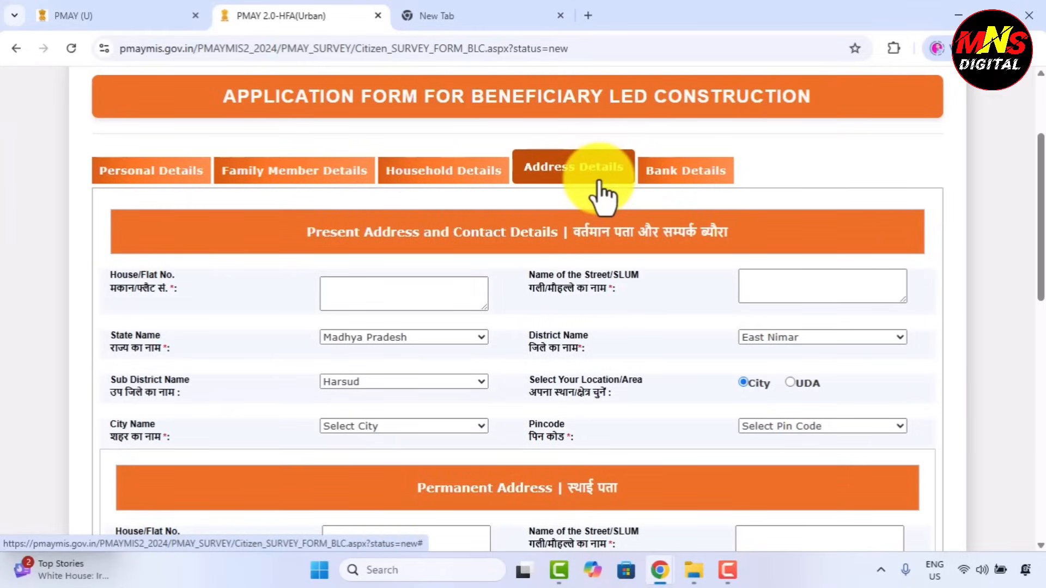